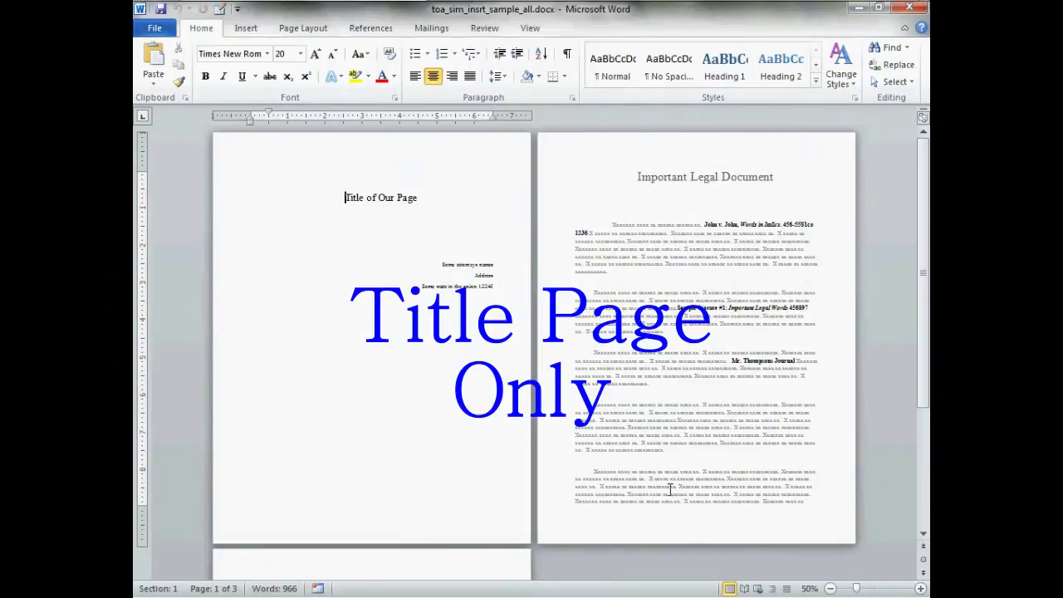
Step: Compare the front pages of the title-page-only document with those of the table-of-contents version, toa_sim_insrt_sample_toc.docx
{"action": "left_click", "coordinate": [260, 483]}
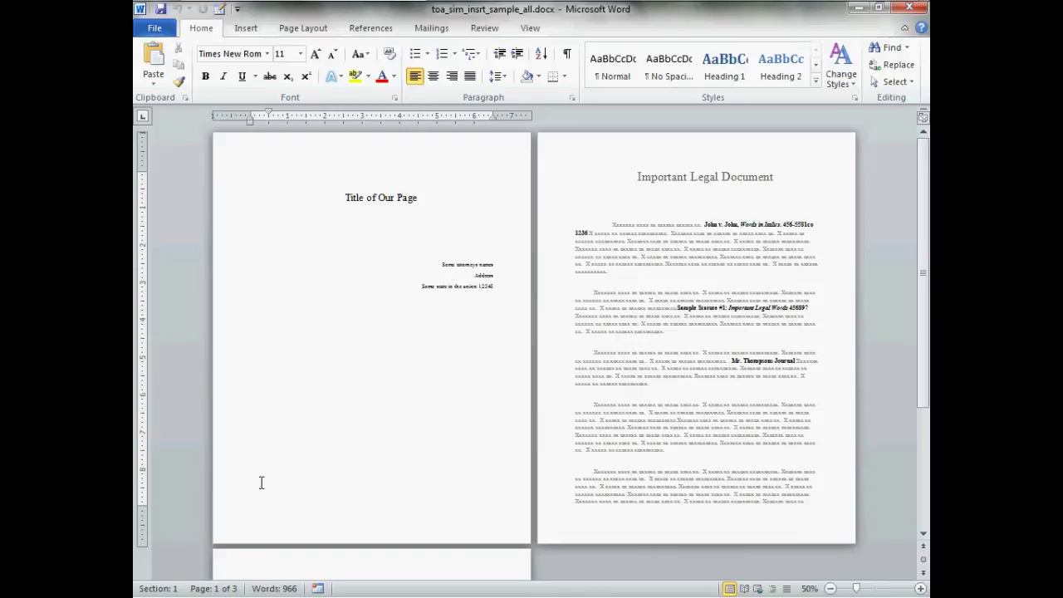
{"action": "key", "text": "alt+Tab"}
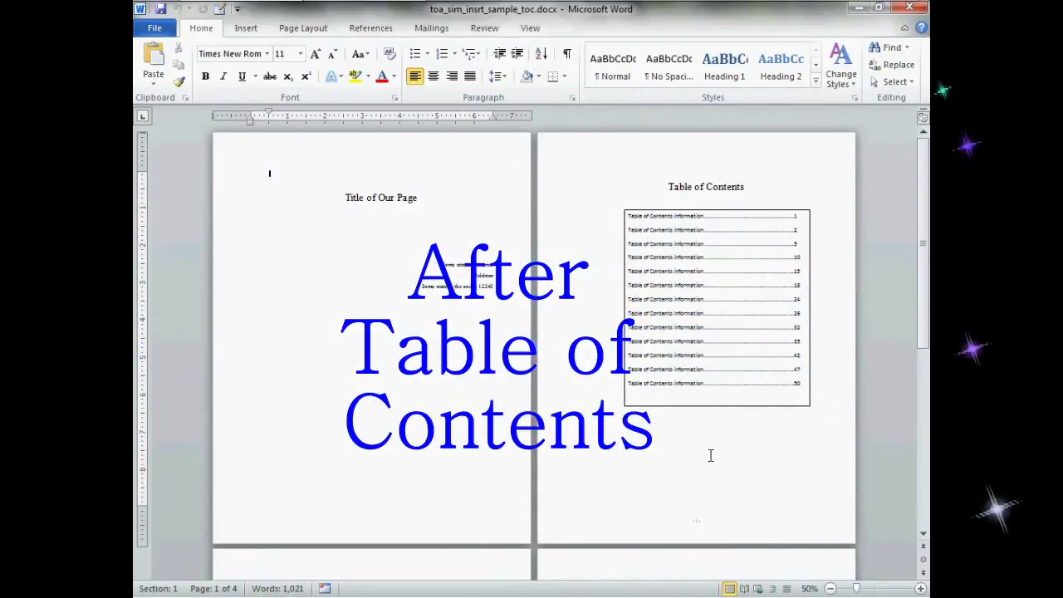
{"action": "left_click", "coordinate": [607, 479]}
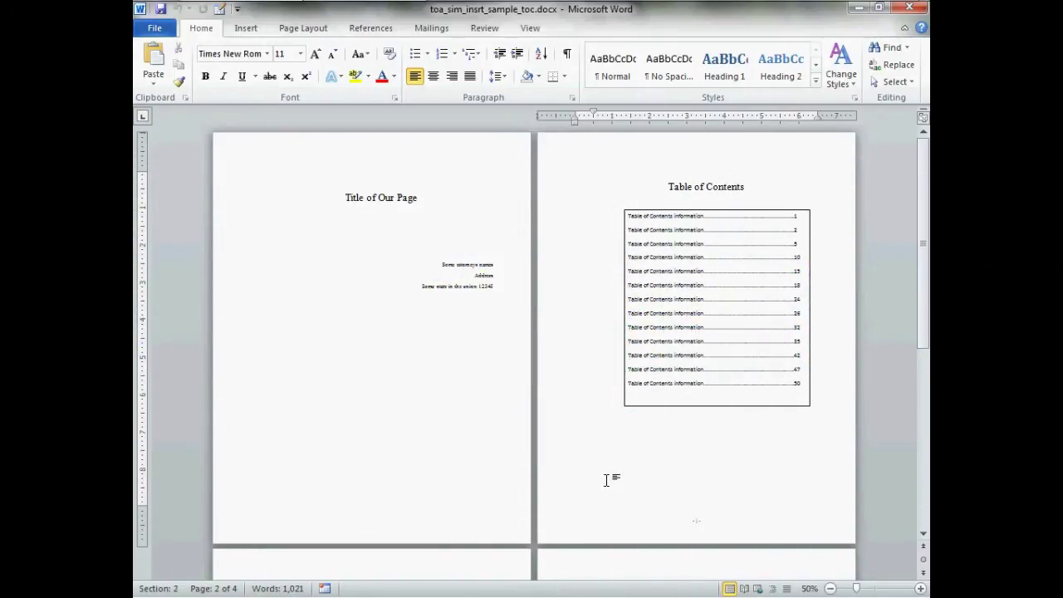
{"action": "scroll", "coordinate": [607, 479], "scroll_direction": "down", "scroll_amount": 5}
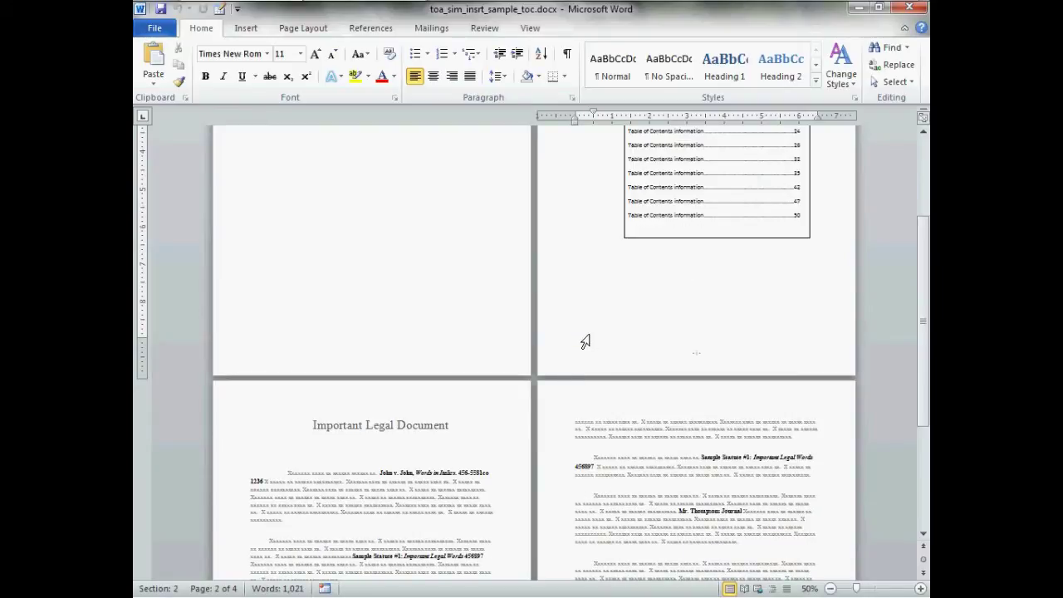
{"action": "key", "text": "alt+Tab"}
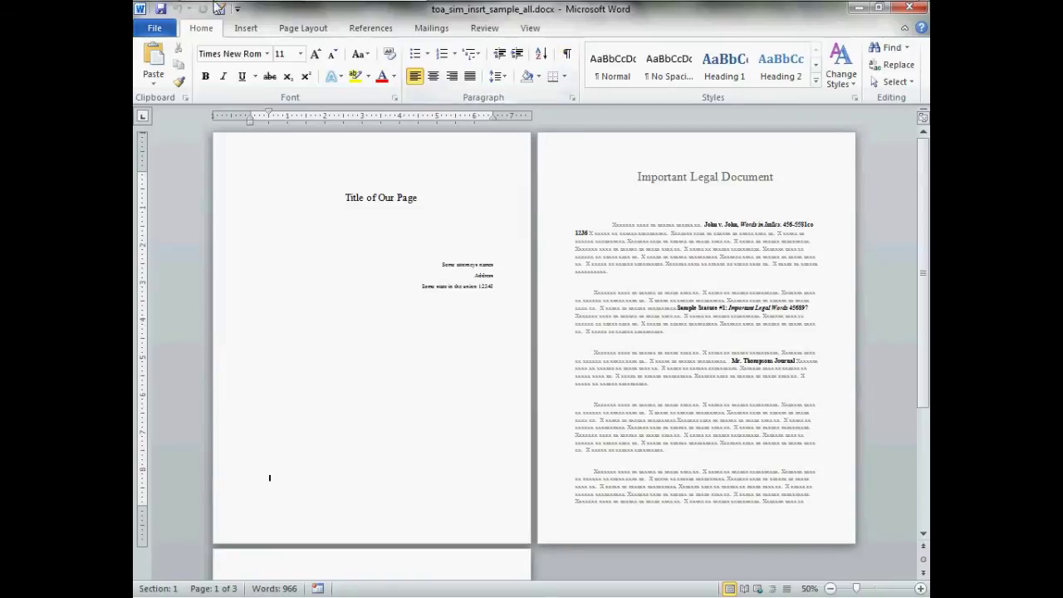
Step: Display the formatting marks and insert a Next Page section break at the end of the title page
{"action": "left_click", "coordinate": [567, 54]}
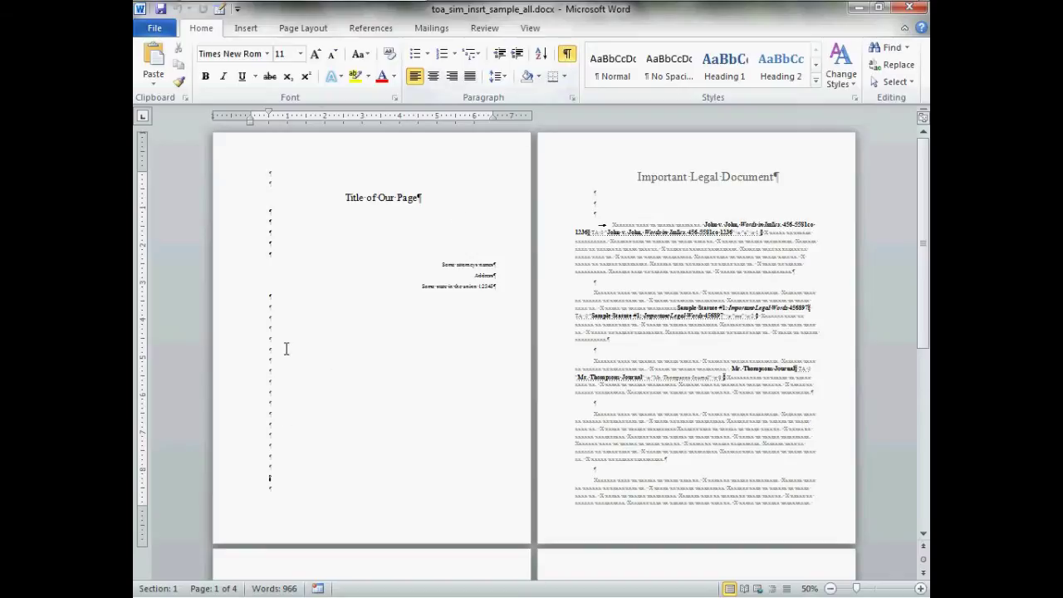
{"action": "left_click", "coordinate": [281, 482]}
{"action": "left_click", "coordinate": [300, 30]}
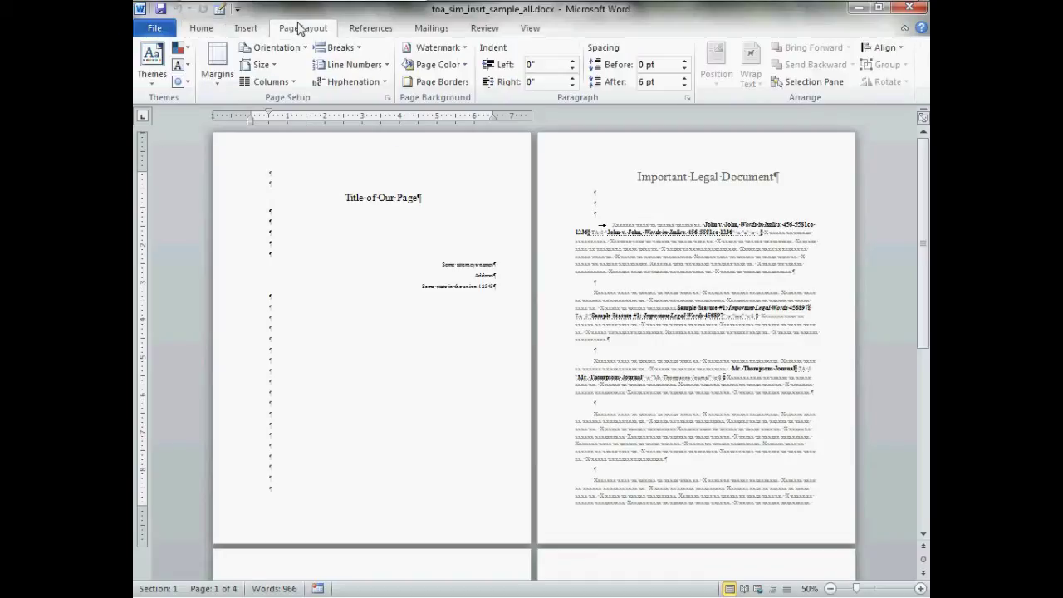
{"action": "left_click", "coordinate": [341, 47]}
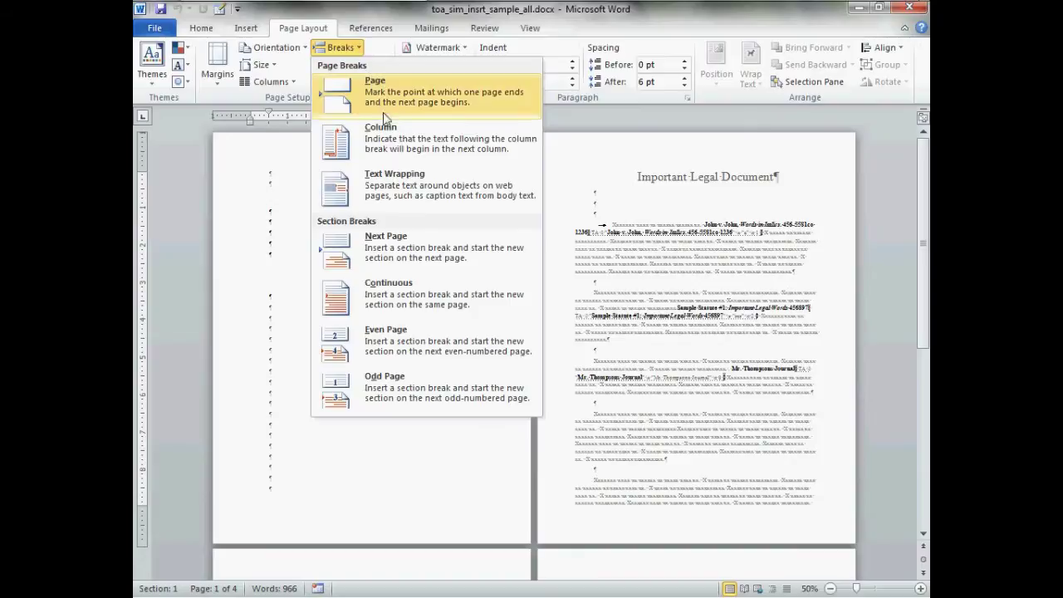
{"action": "left_click", "coordinate": [455, 258]}
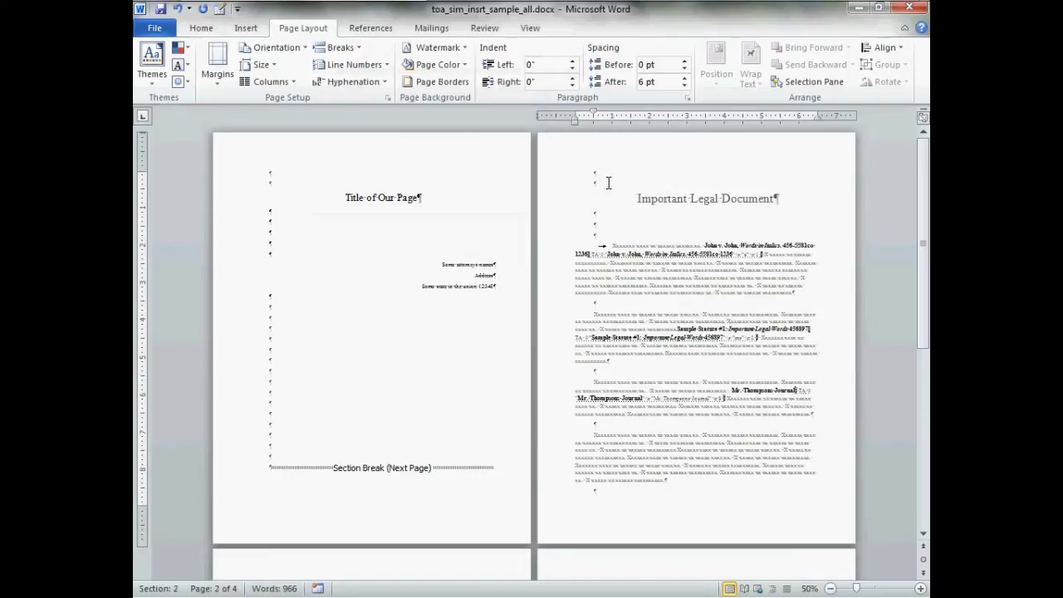
Step: Add four empty paragraphs above the Important Legal Document heading and insert a second Next Page section break after them
{"action": "key", "text": "Return"}
{"action": "key", "text": "Return"}
{"action": "key", "text": "Return"}
{"action": "key", "text": "Return"}
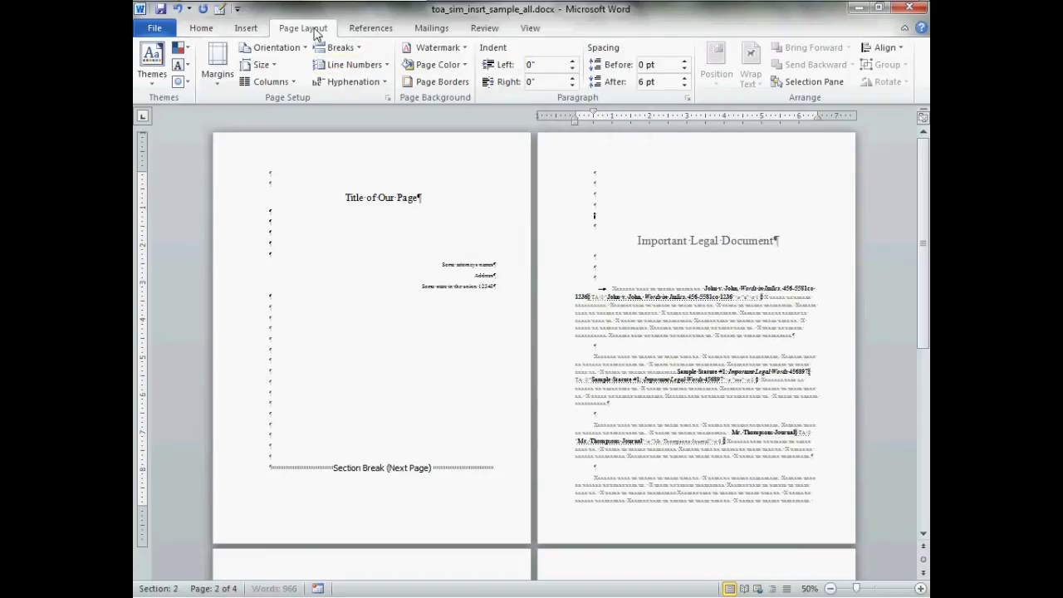
{"action": "left_click", "coordinate": [367, 51]}
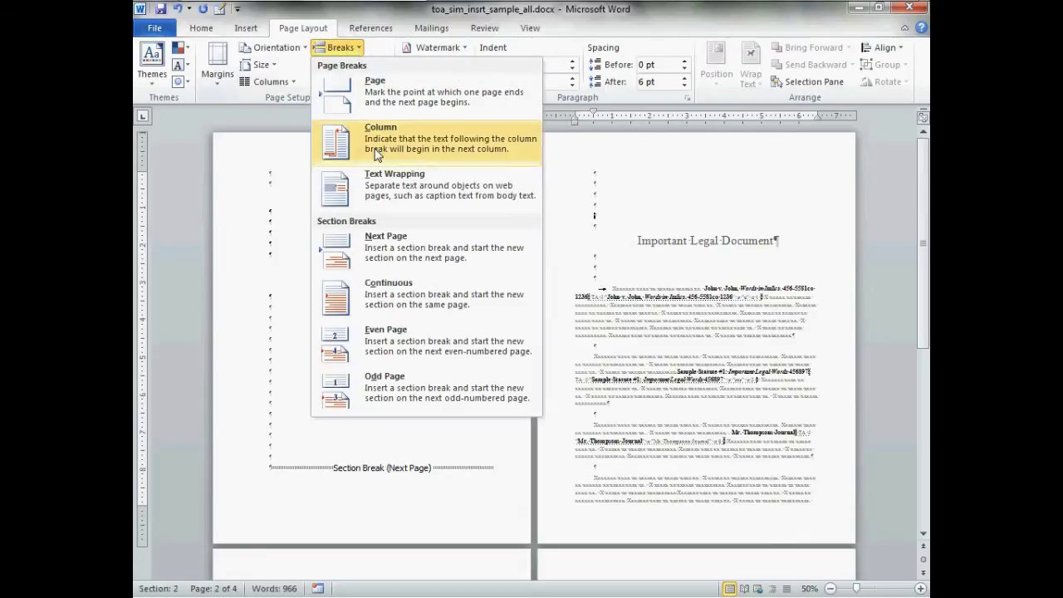
{"action": "left_click", "coordinate": [410, 252]}
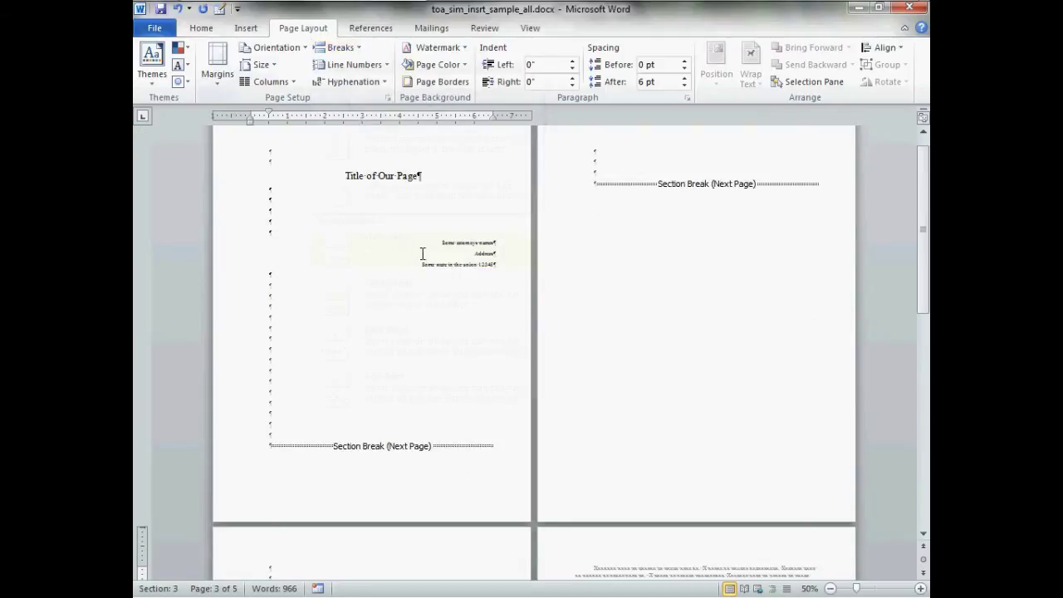
Step: Add nine more empty paragraphs above the section break on the new second page
{"action": "left_click", "coordinate": [622, 176]}
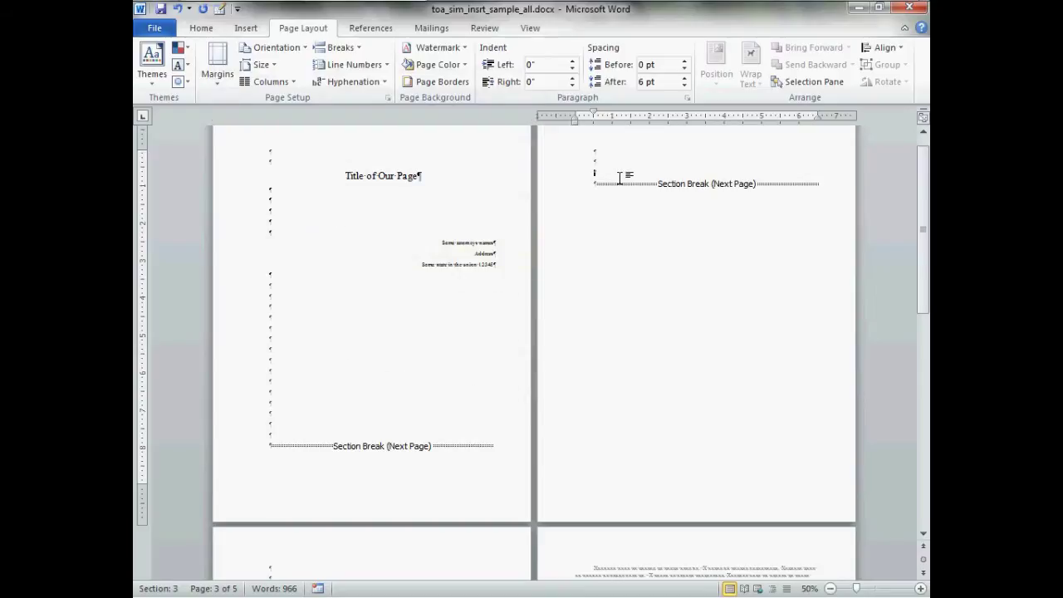
{"action": "key", "text": "Return"}
{"action": "key", "text": "Return"}
{"action": "key", "text": "Return"}
{"action": "key", "text": "Return"}
{"action": "key", "text": "Return"}
{"action": "key", "text": "Return"}
{"action": "key", "text": "Return"}
{"action": "key", "text": "Return"}
{"action": "key", "text": "Return"}
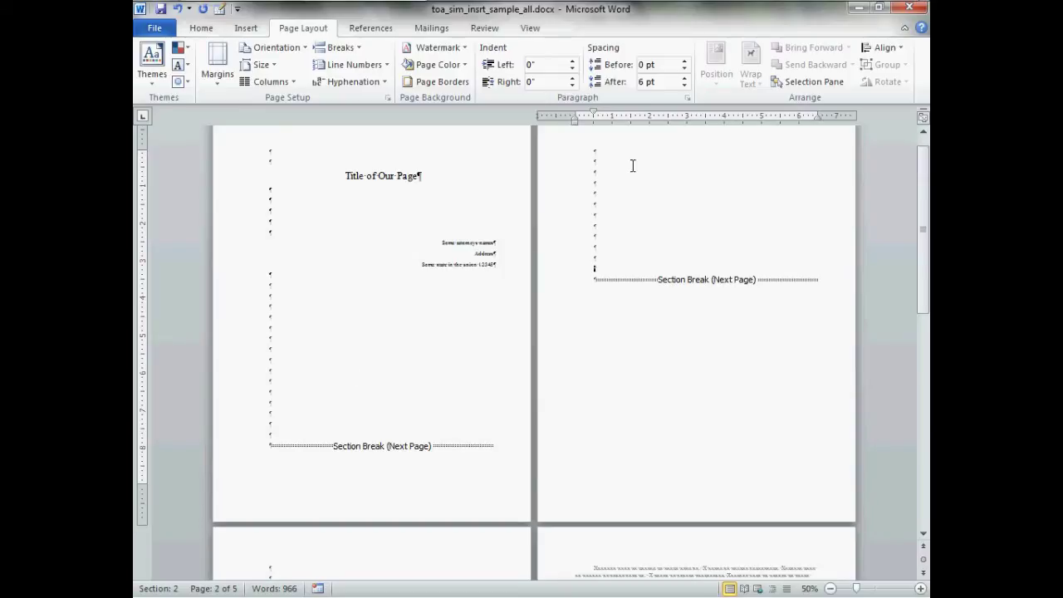
Step: Delete the empty paragraphs above the Important Legal Document heading on the third page
{"action": "scroll", "coordinate": [635, 222], "scroll_direction": "down", "scroll_amount": 4}
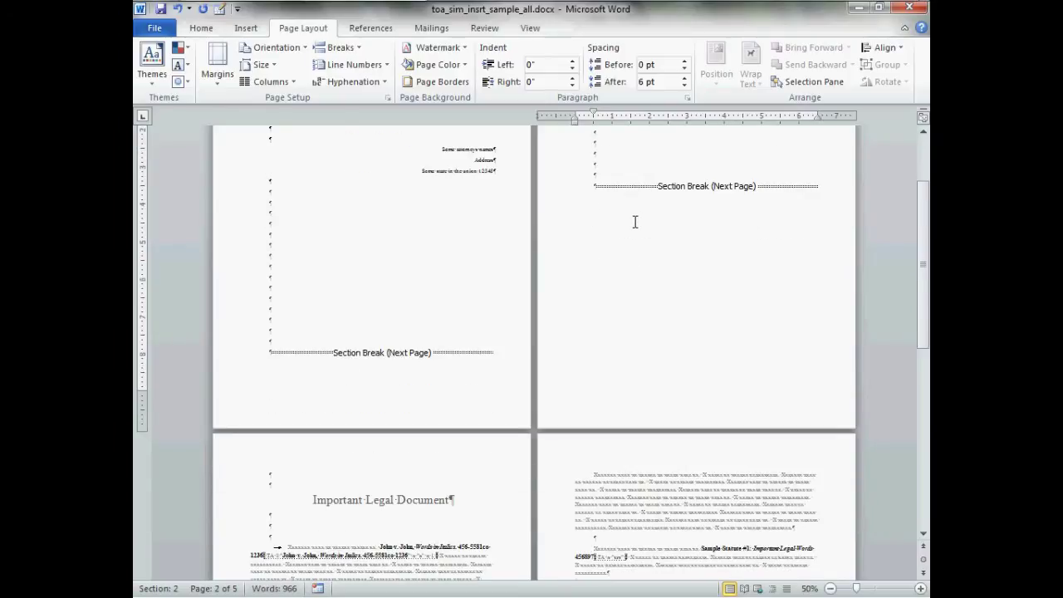
{"action": "left_click", "coordinate": [276, 406]}
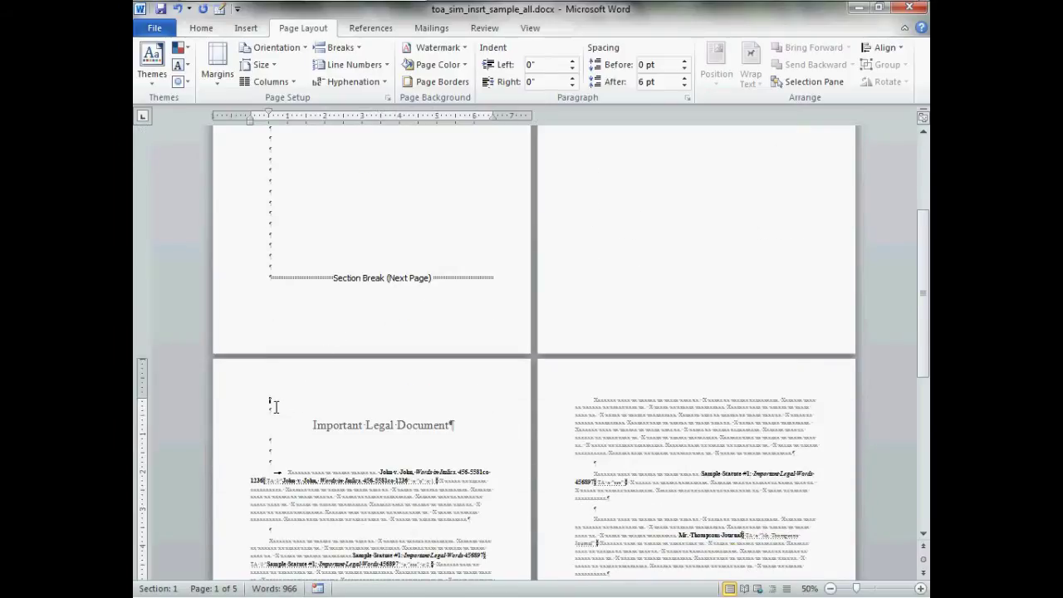
{"action": "key", "text": "Delete"}
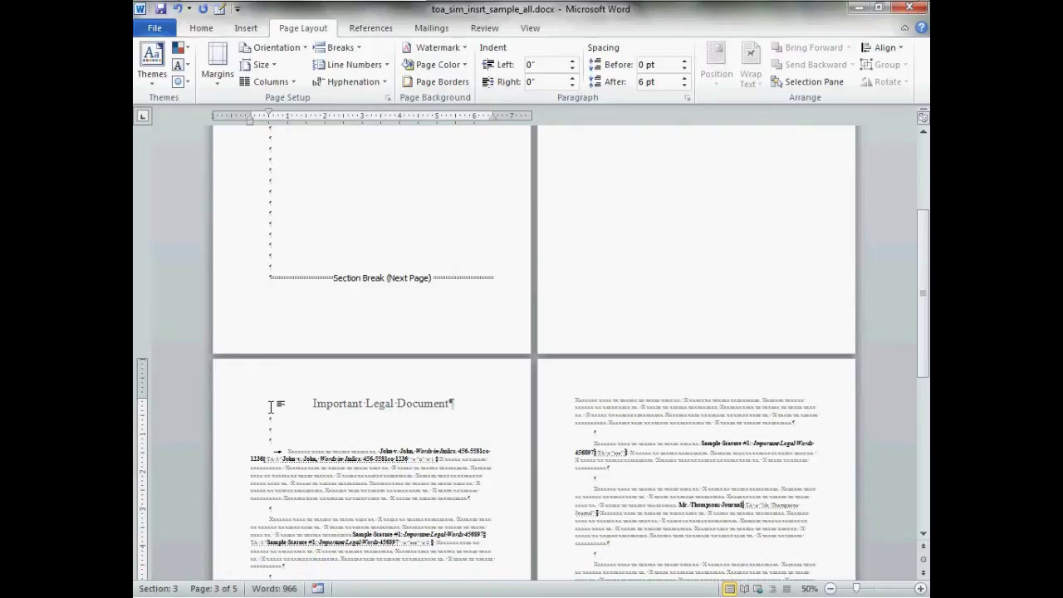
Step: Enter the heading "Table of Authorities" near the start of the blank second page
{"action": "scroll", "coordinate": [634, 280], "scroll_direction": "up", "scroll_amount": 4}
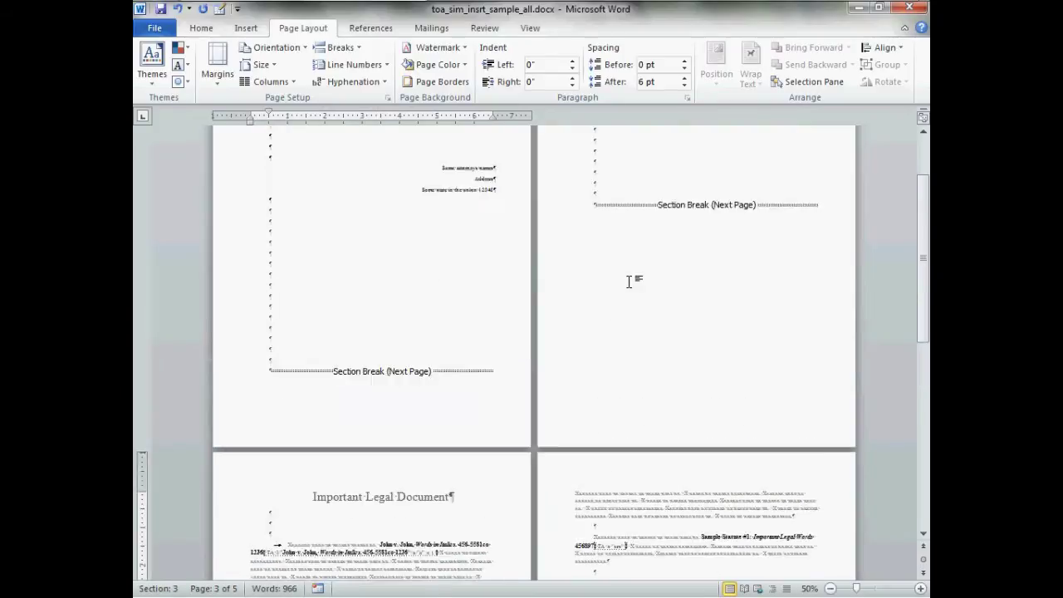
{"action": "scroll", "coordinate": [634, 280], "scroll_direction": "up", "scroll_amount": 1}
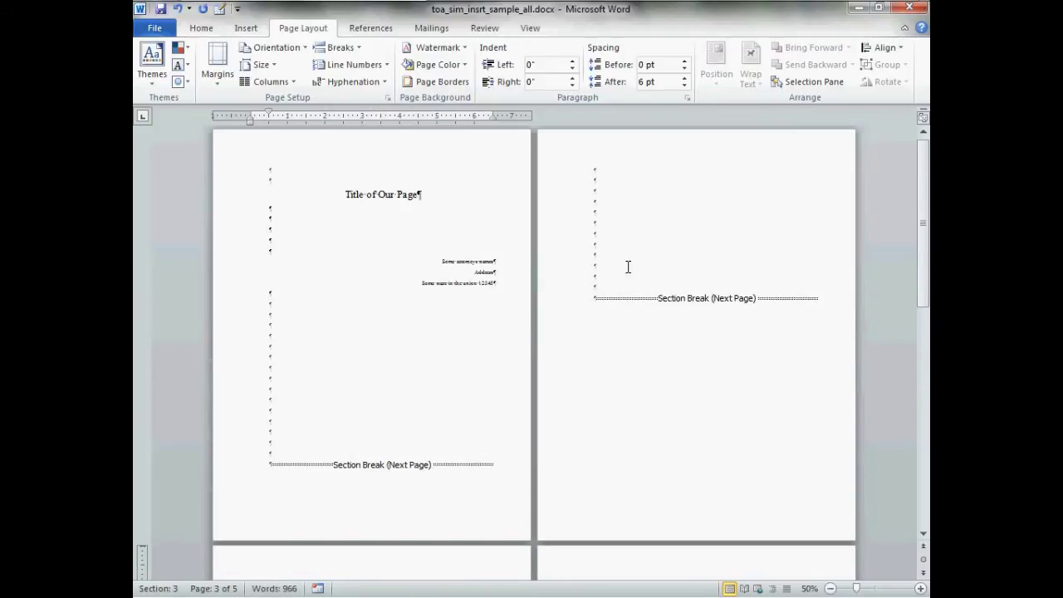
{"action": "left_click", "coordinate": [621, 194]}
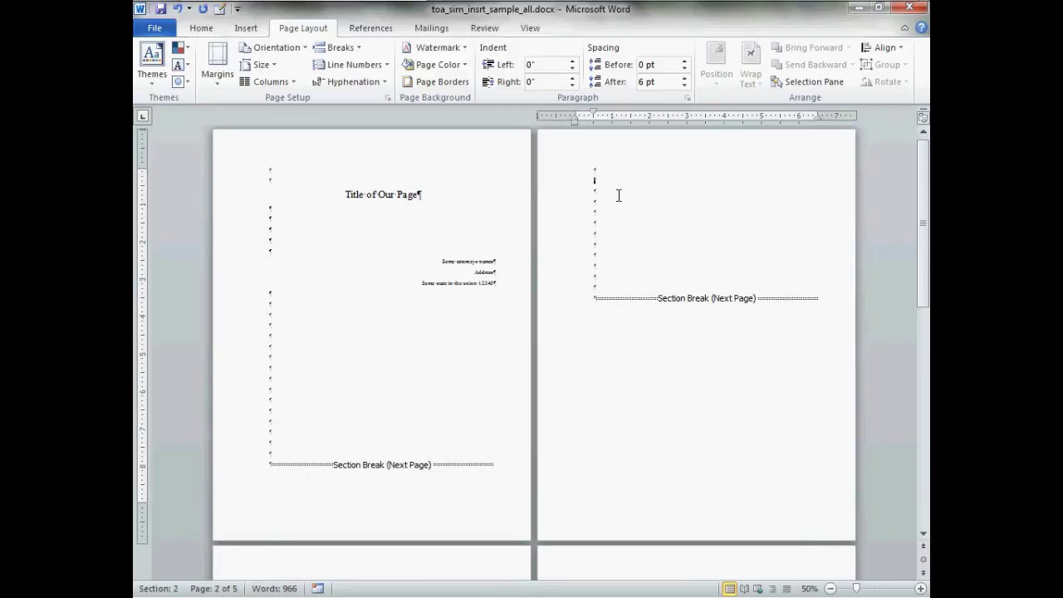
{"action": "type", "text": "Table of Authorities"}
Step: Set the Table of Authorities heading to 18 pt black text
{"action": "left_click", "coordinate": [577, 181]}
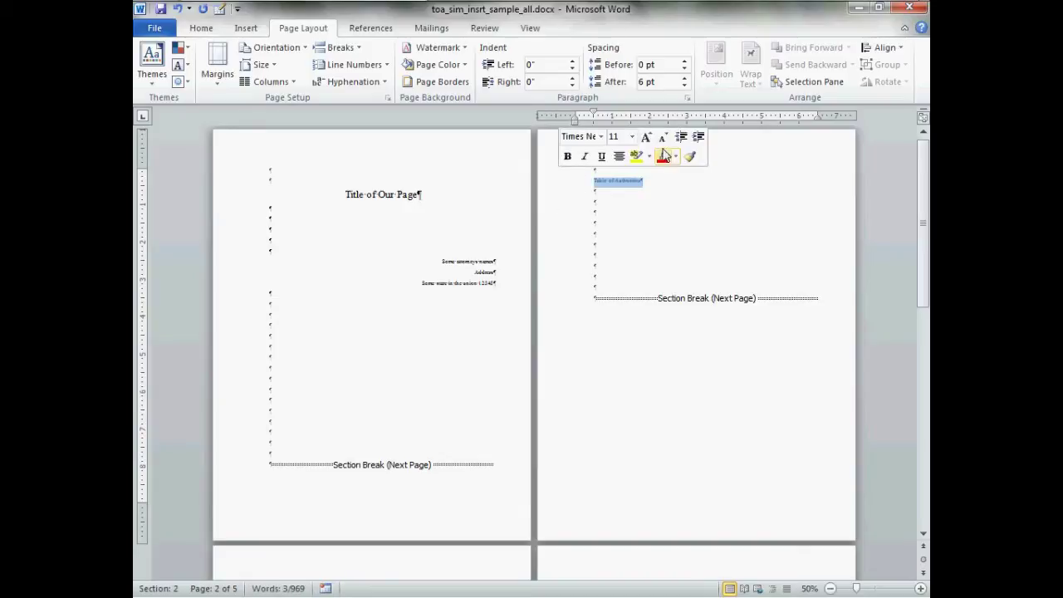
{"action": "left_click", "coordinate": [631, 137]}
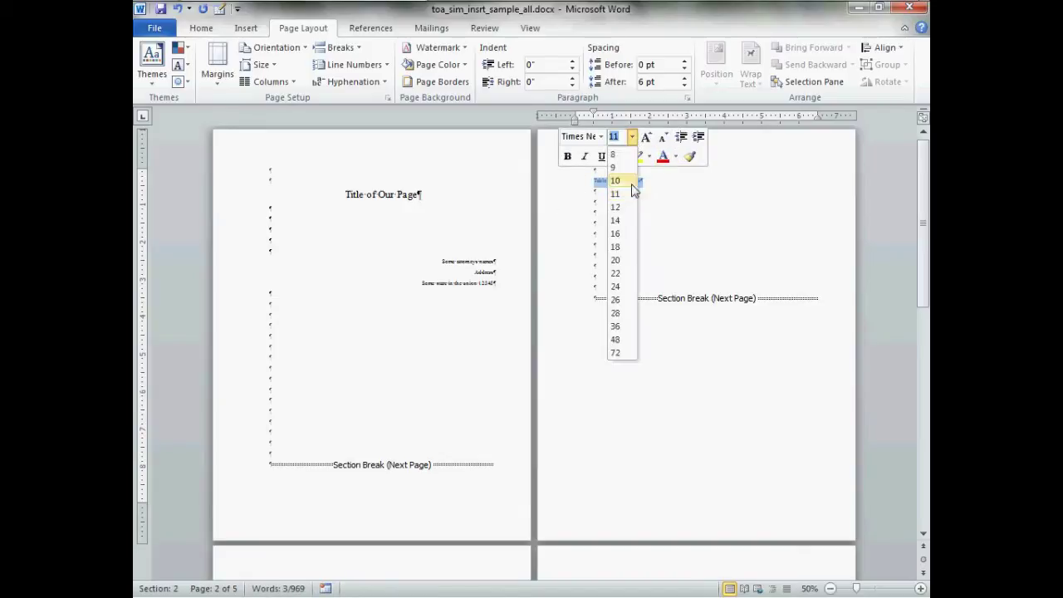
{"action": "left_click", "coordinate": [633, 248]}
{"action": "left_click", "coordinate": [675, 156]}
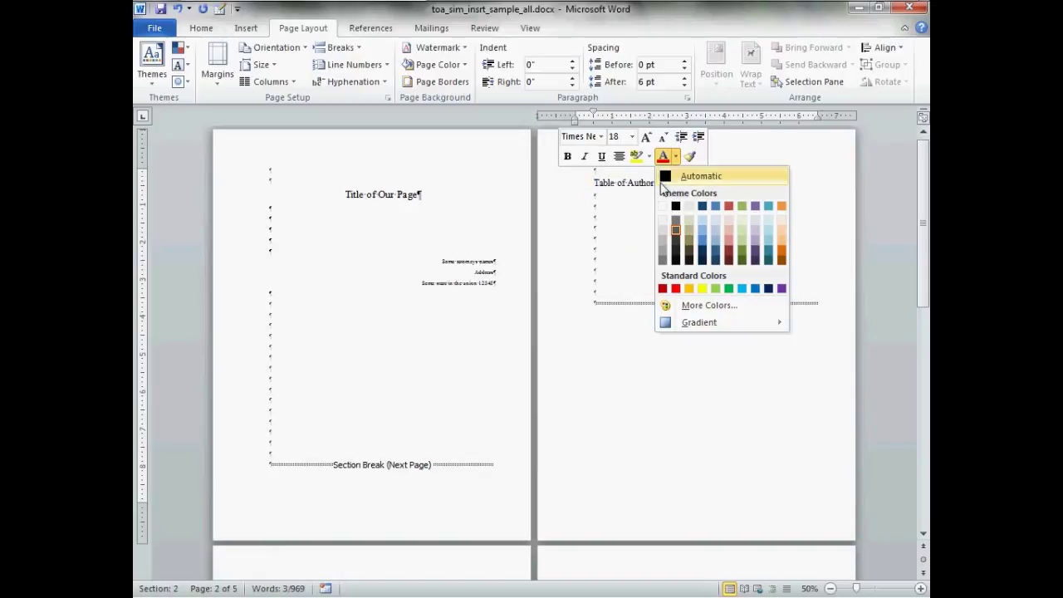
{"action": "left_click", "coordinate": [677, 206]}
{"action": "left_click", "coordinate": [618, 224]}
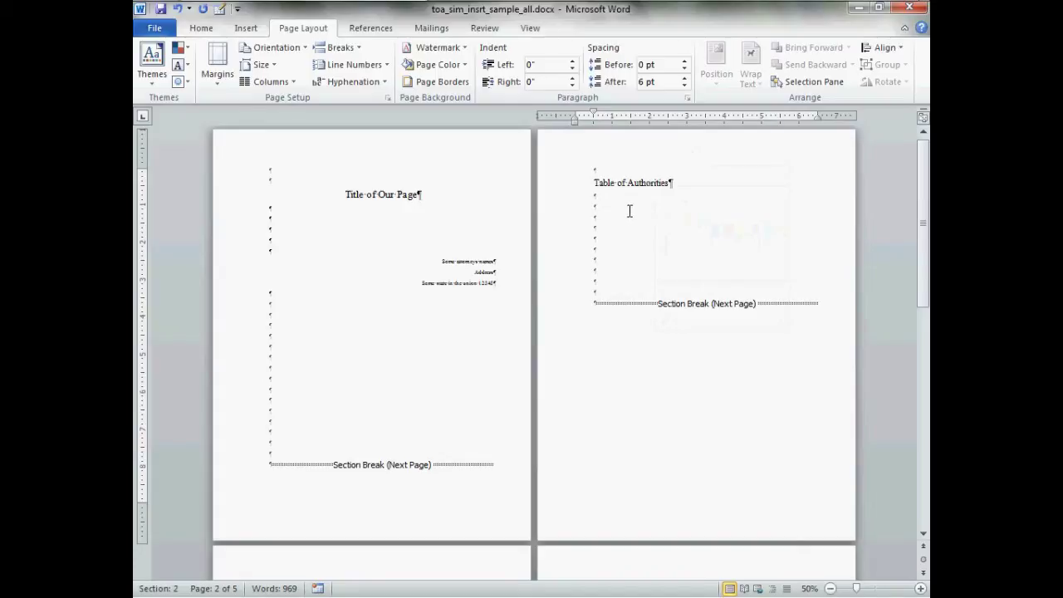
Step: Switch to toa_sim_insrt_sample_toc.docx and display its formatting marks
{"action": "left_click", "coordinate": [686, 533]}
{"action": "scroll", "coordinate": [642, 240], "scroll_direction": "down", "scroll_amount": 4}
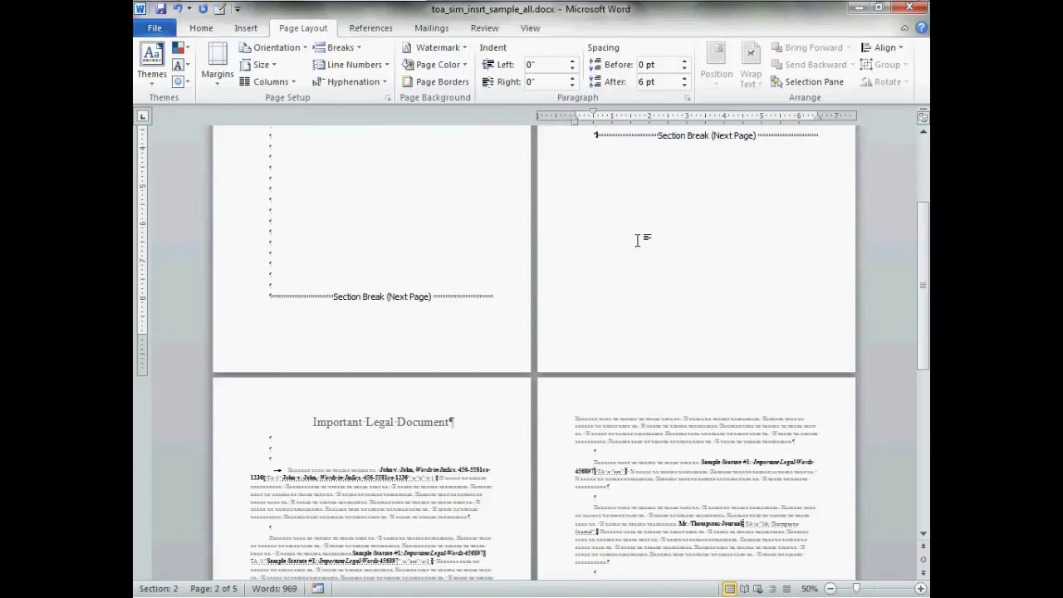
{"action": "scroll", "coordinate": [656, 182], "scroll_direction": "up", "scroll_amount": 2}
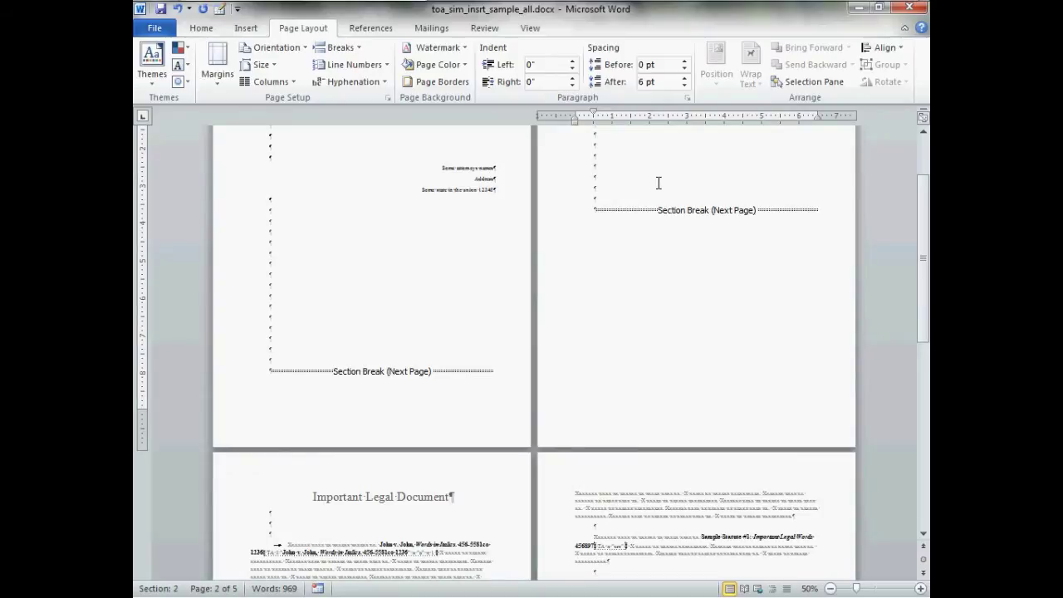
{"action": "key", "text": "alt+Tab"}
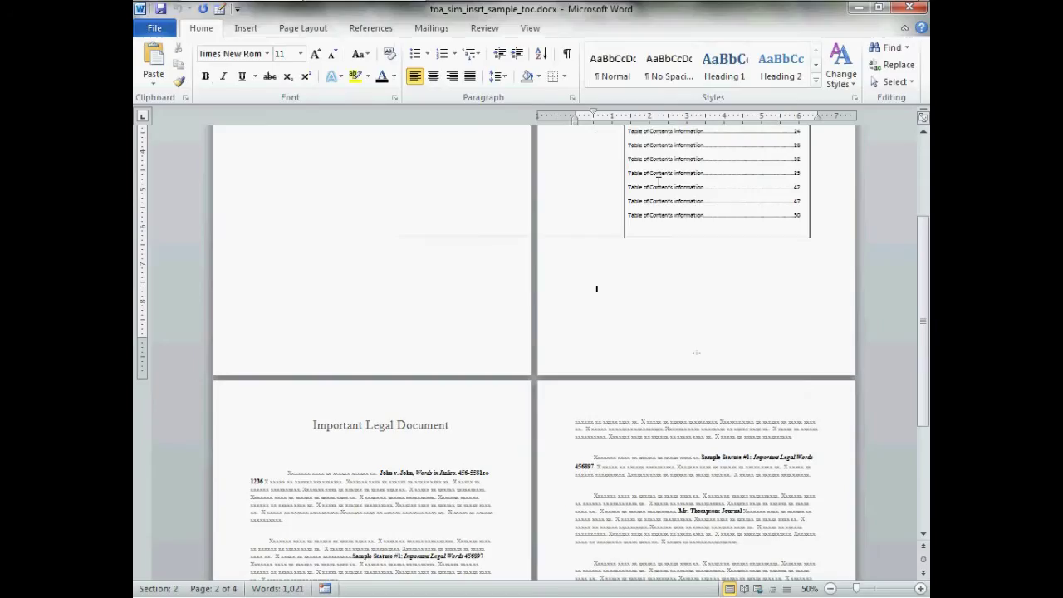
{"action": "scroll", "coordinate": [658, 181], "scroll_direction": "up", "scroll_amount": 2}
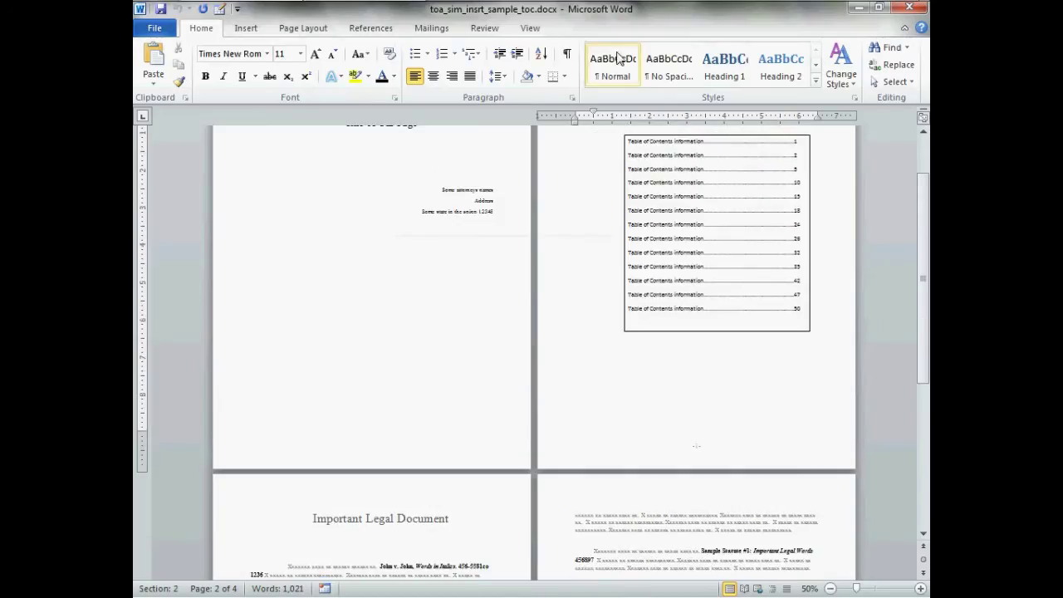
{"action": "left_click", "coordinate": [568, 54]}
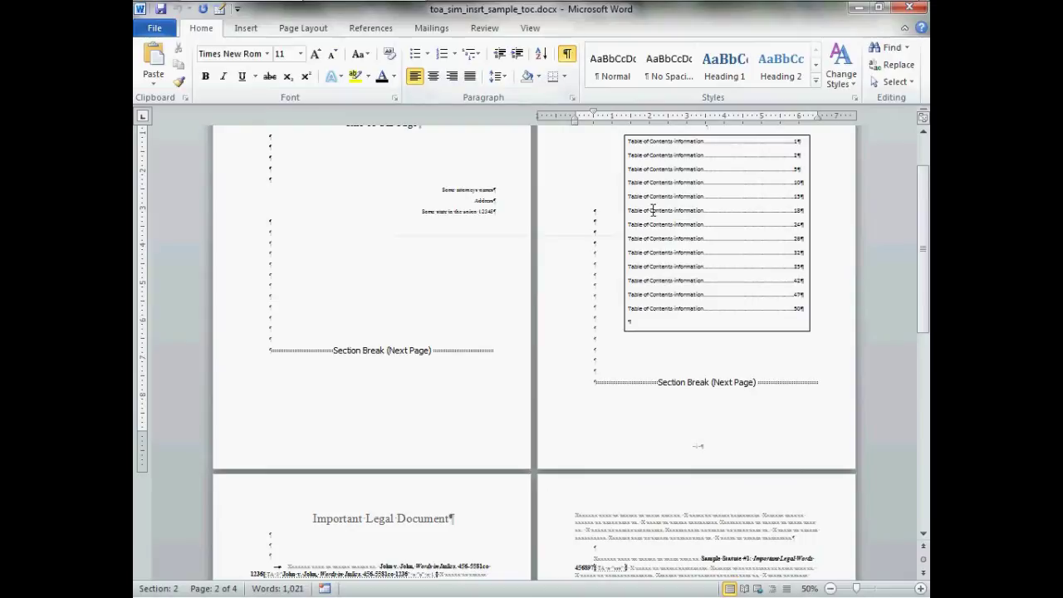
Step: Insert a page break below the table of contents, just before the section break that ends its page
{"action": "scroll", "coordinate": [654, 210], "scroll_direction": "up", "scroll_amount": 1}
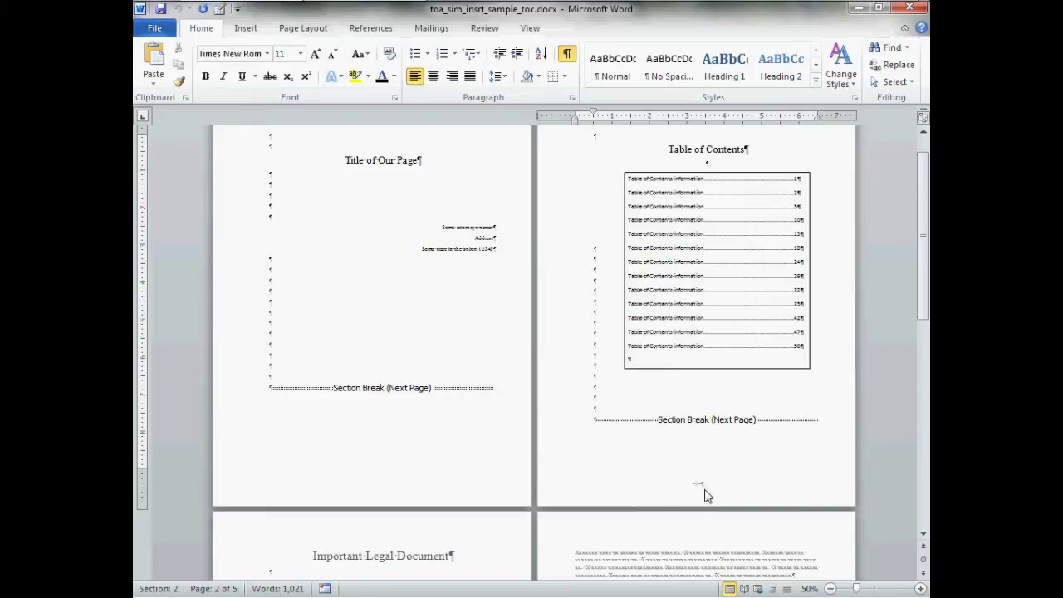
{"action": "left_click", "coordinate": [750, 151]}
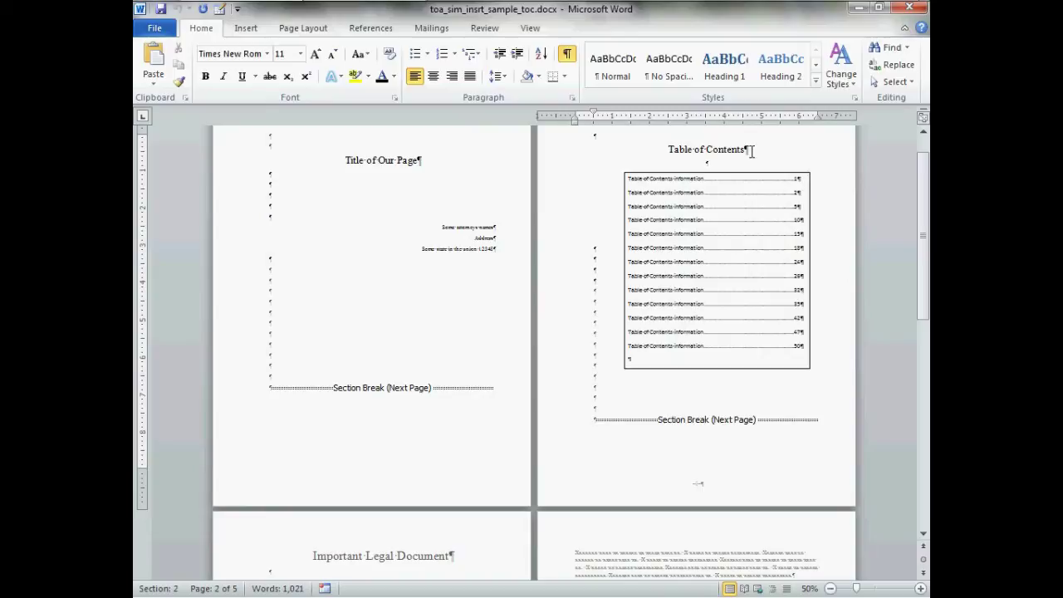
{"action": "left_click", "coordinate": [658, 169]}
{"action": "scroll", "coordinate": [634, 292], "scroll_direction": "down", "scroll_amount": 3}
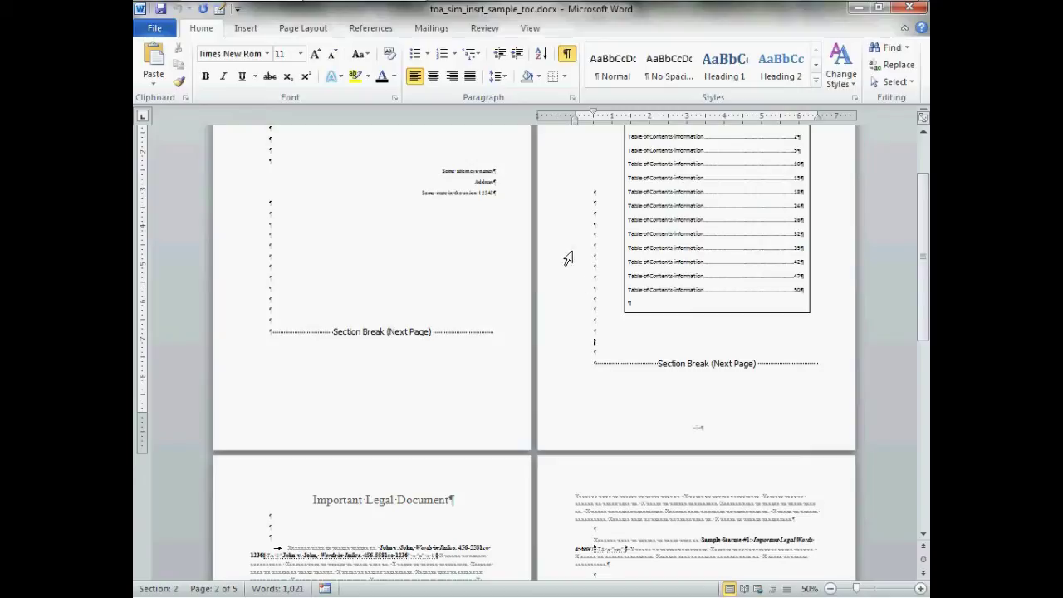
{"action": "left_click", "coordinate": [314, 32]}
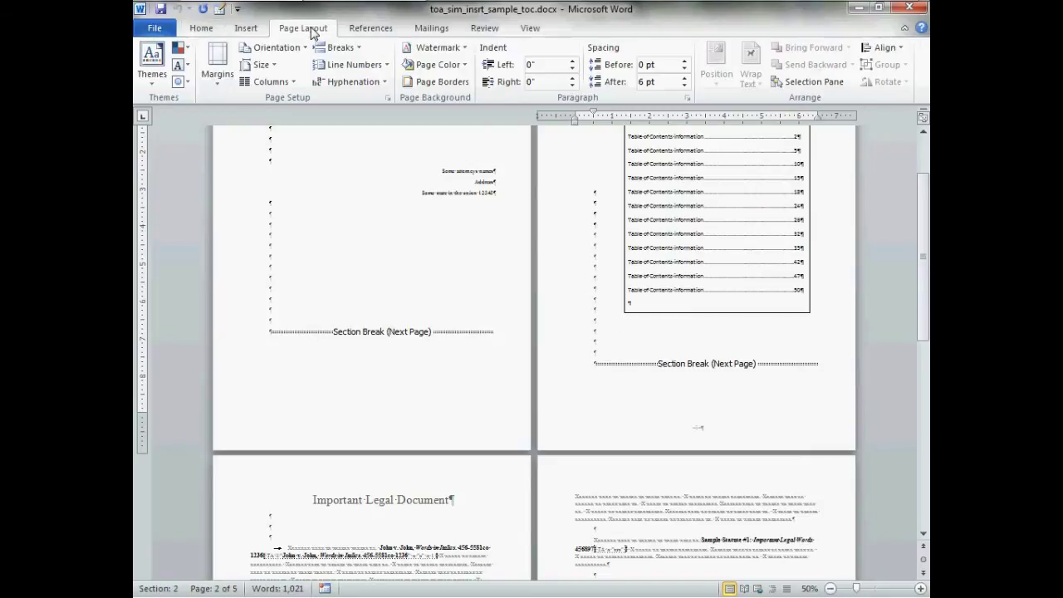
{"action": "left_click", "coordinate": [356, 48]}
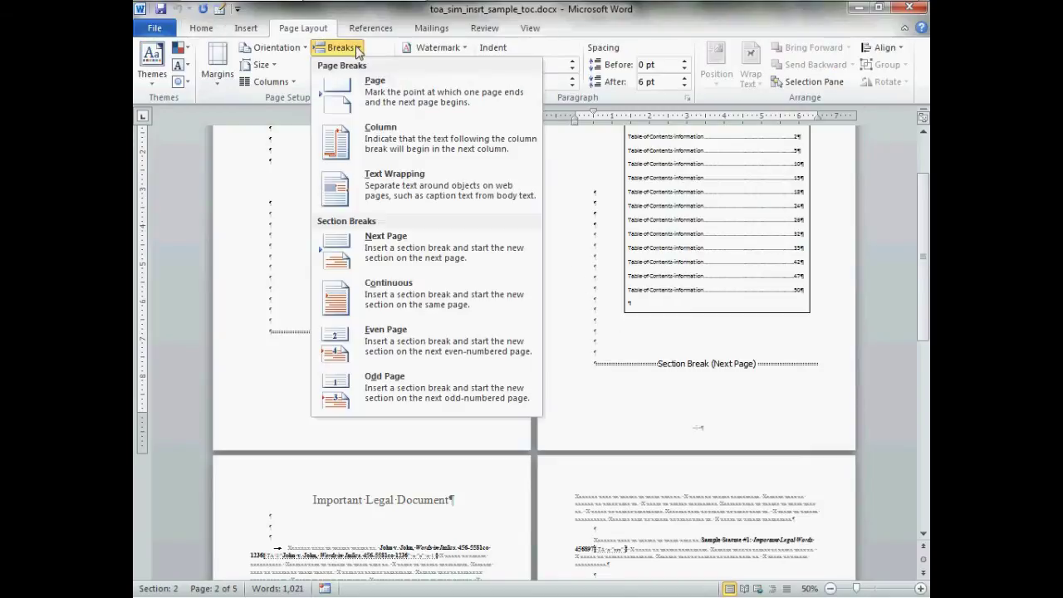
{"action": "left_click", "coordinate": [394, 100]}
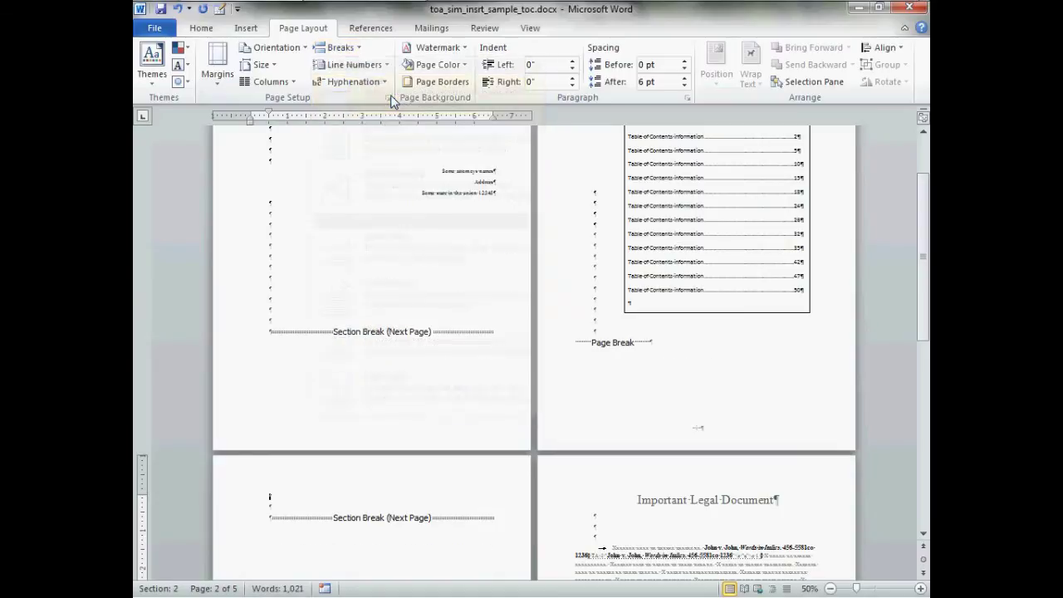
Step: Add 13 blank lines above the section break on the new page after the table of contents
{"action": "scroll", "coordinate": [635, 316], "scroll_direction": "up", "scroll_amount": 2}
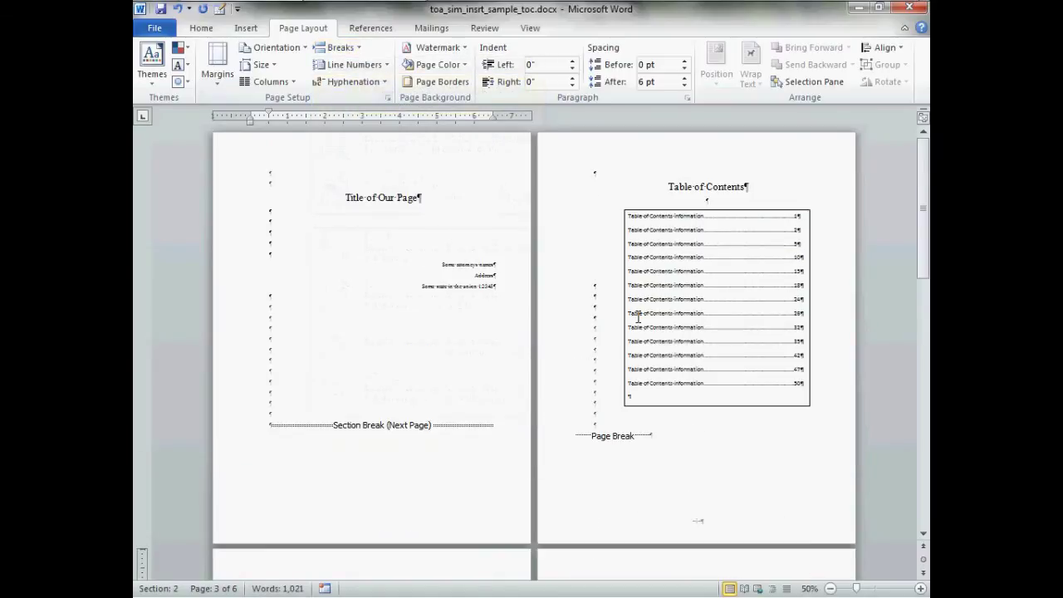
{"action": "scroll", "coordinate": [637, 315], "scroll_direction": "down", "scroll_amount": 1}
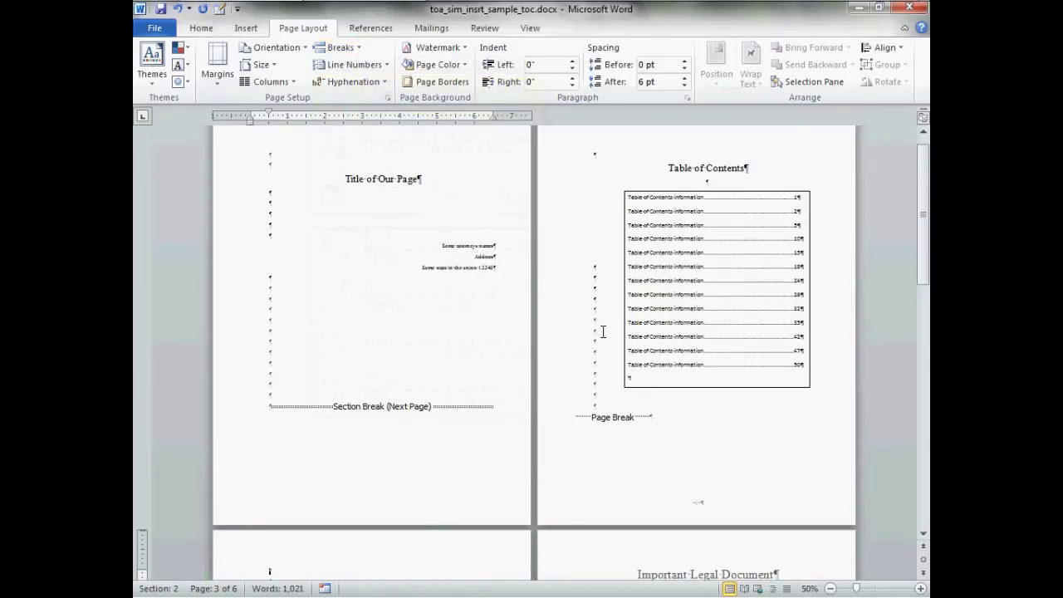
{"action": "scroll", "coordinate": [601, 331], "scroll_direction": "down", "scroll_amount": 6}
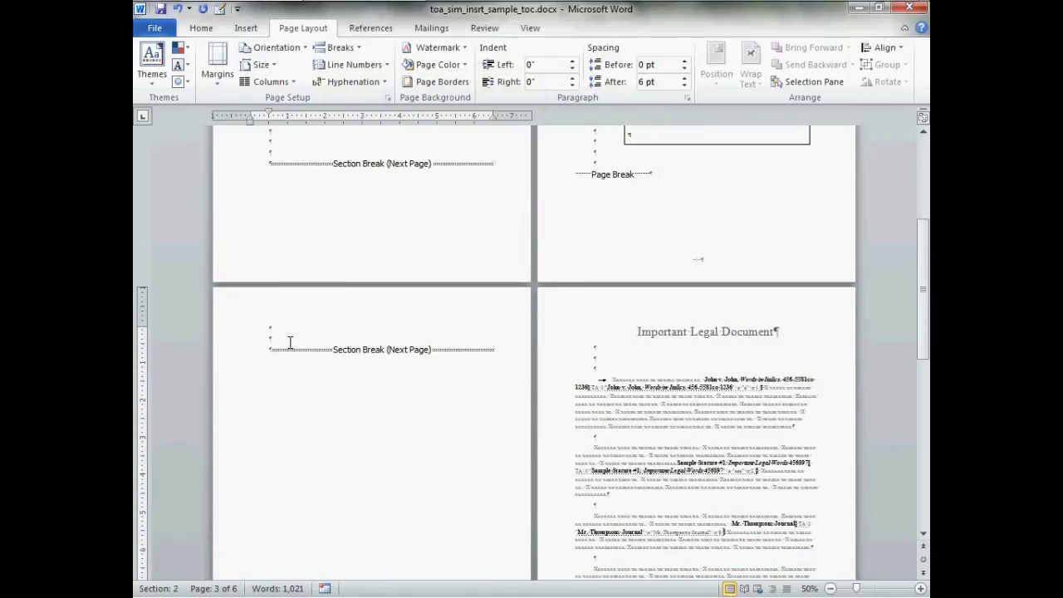
{"action": "key", "text": "Return"}
{"action": "key", "text": "Return"}
{"action": "key", "text": "Return"}
{"action": "key", "text": "Return"}
{"action": "key", "text": "Return"}
{"action": "key", "text": "Return"}
{"action": "key", "text": "Return"}
{"action": "key", "text": "Return"}
{"action": "key", "text": "Return"}
{"action": "key", "text": "Return"}
{"action": "key", "text": "Return"}
{"action": "key", "text": "Return"}
{"action": "key", "text": "Return"}
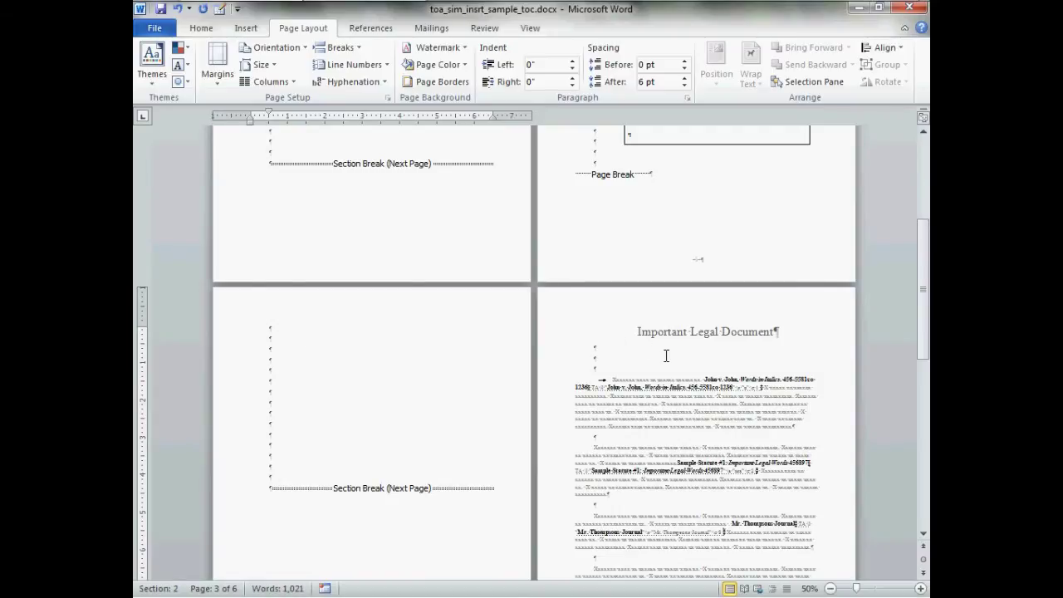
Step: Enter the heading "Table of Authorities" on the third line of the new page
{"action": "scroll", "coordinate": [303, 384], "scroll_direction": "down", "scroll_amount": 5}
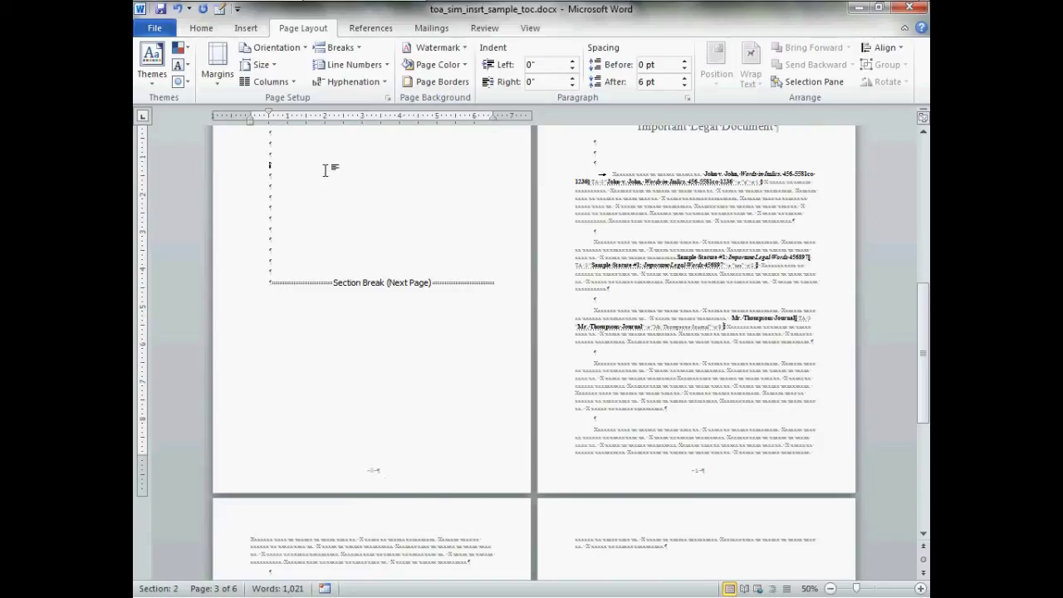
{"action": "scroll", "coordinate": [320, 167], "scroll_direction": "up", "scroll_amount": 5}
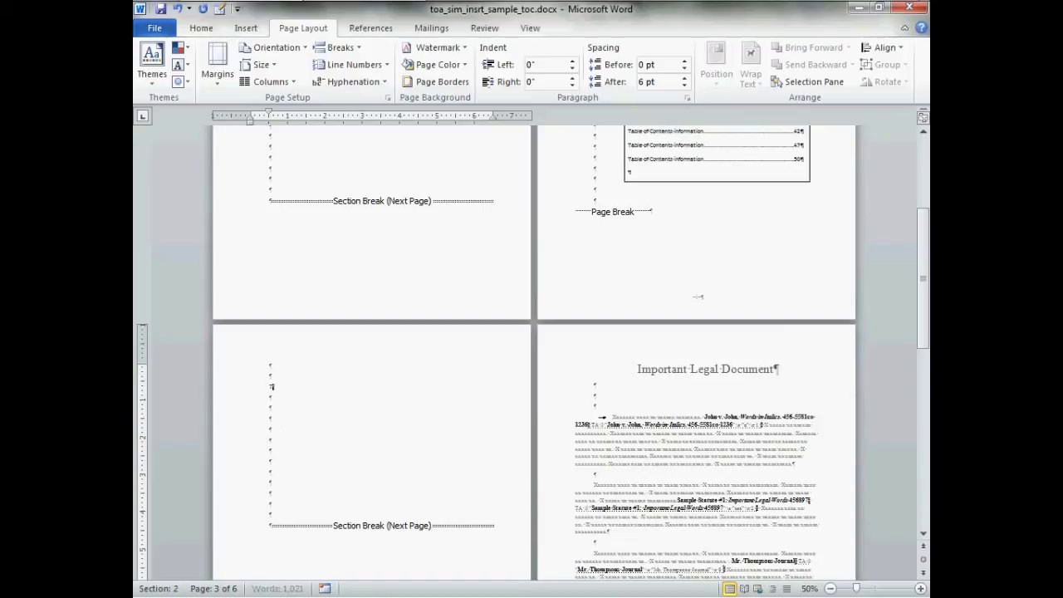
{"action": "type", "text": "Auth"}
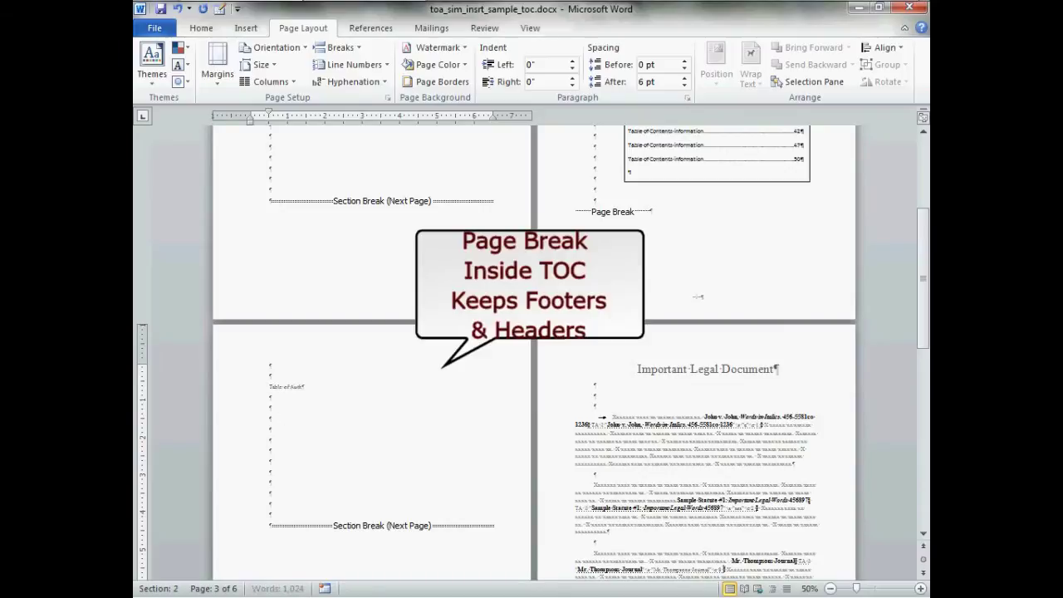
{"action": "type", "text": "orities"}
Step: Set the new Table of Authorities heading to 20 pt
{"action": "left_click", "coordinate": [256, 388]}
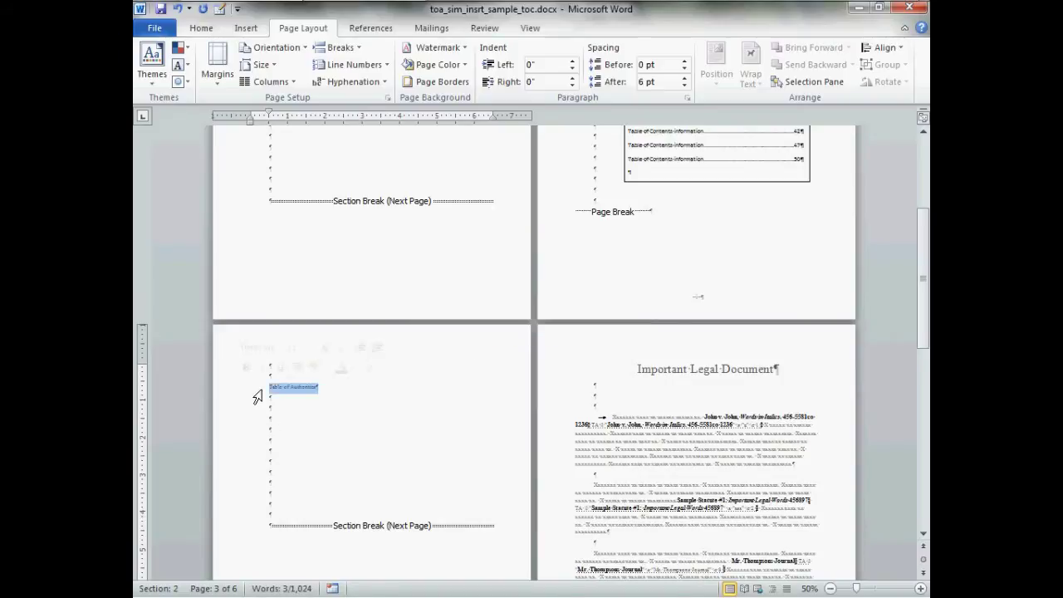
{"action": "left_click", "coordinate": [309, 347]}
{"action": "left_click", "coordinate": [294, 471]}
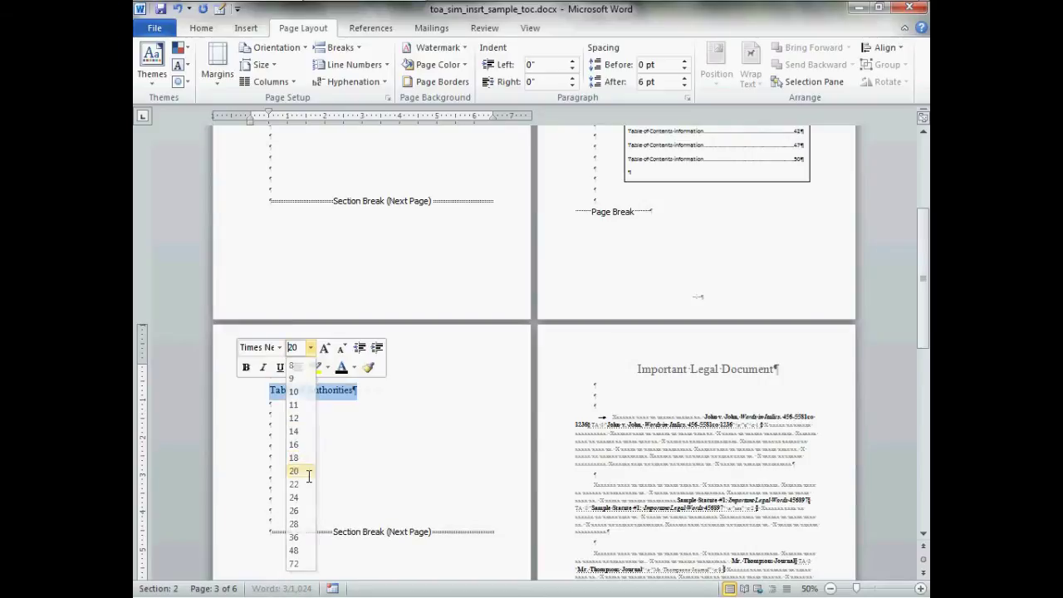
{"action": "left_click", "coordinate": [289, 422]}
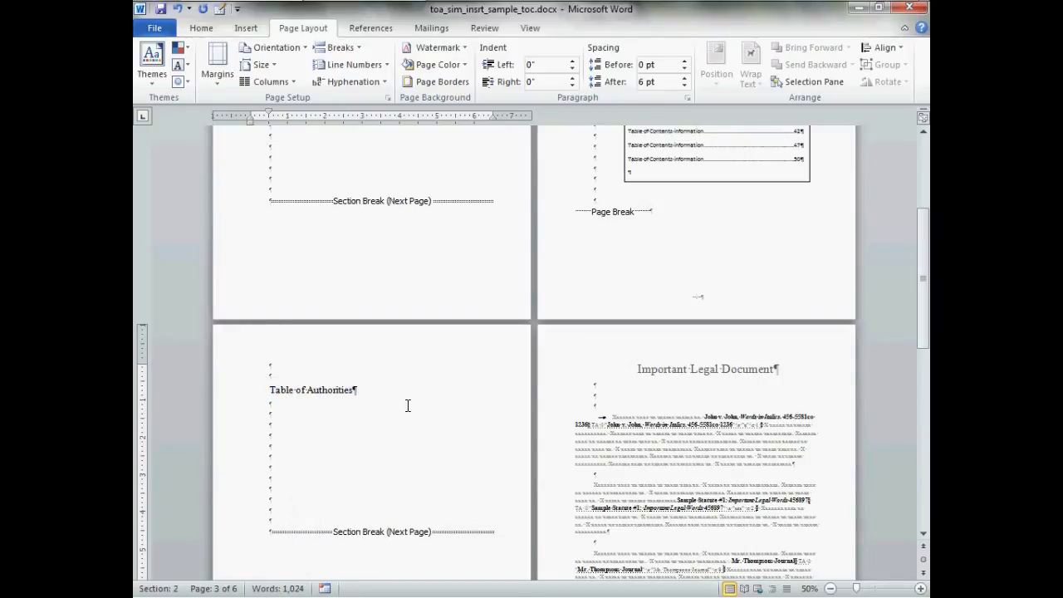
Step: Switch to toa_sim_insrt_sample_all.docx and open the Table of Authorities settings for the second blank line below the heading
{"action": "scroll", "coordinate": [407, 405], "scroll_direction": "up", "scroll_amount": 5}
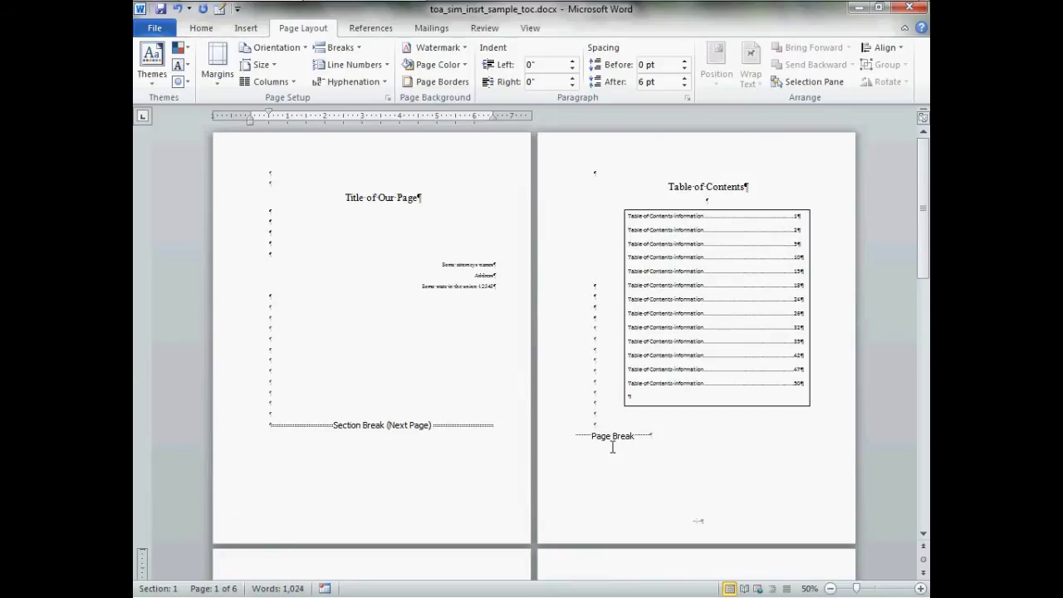
{"action": "key", "text": "alt+Tab"}
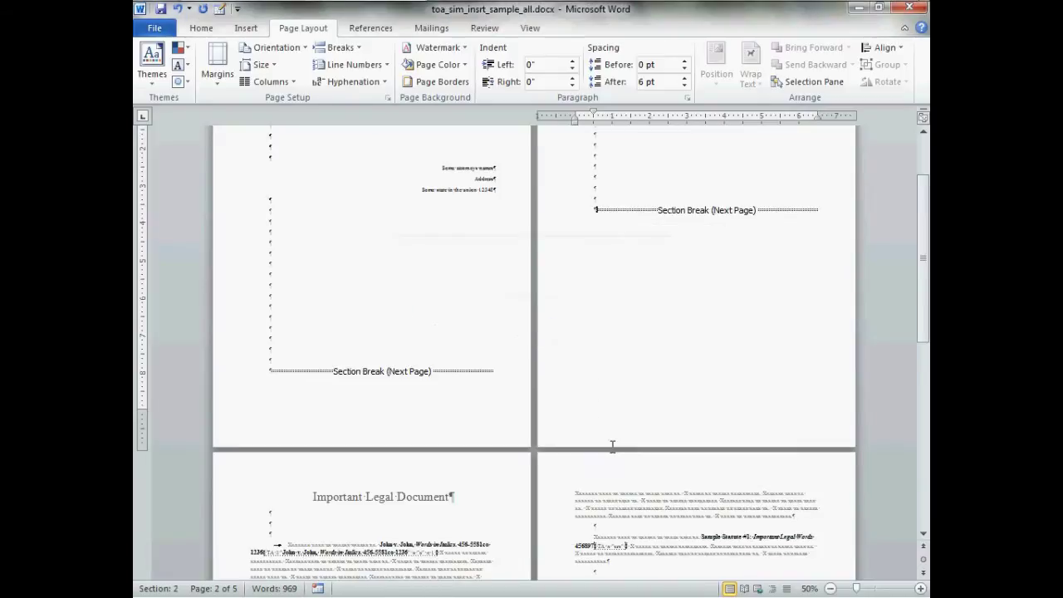
{"action": "scroll", "coordinate": [471, 382], "scroll_direction": "up", "scroll_amount": 1}
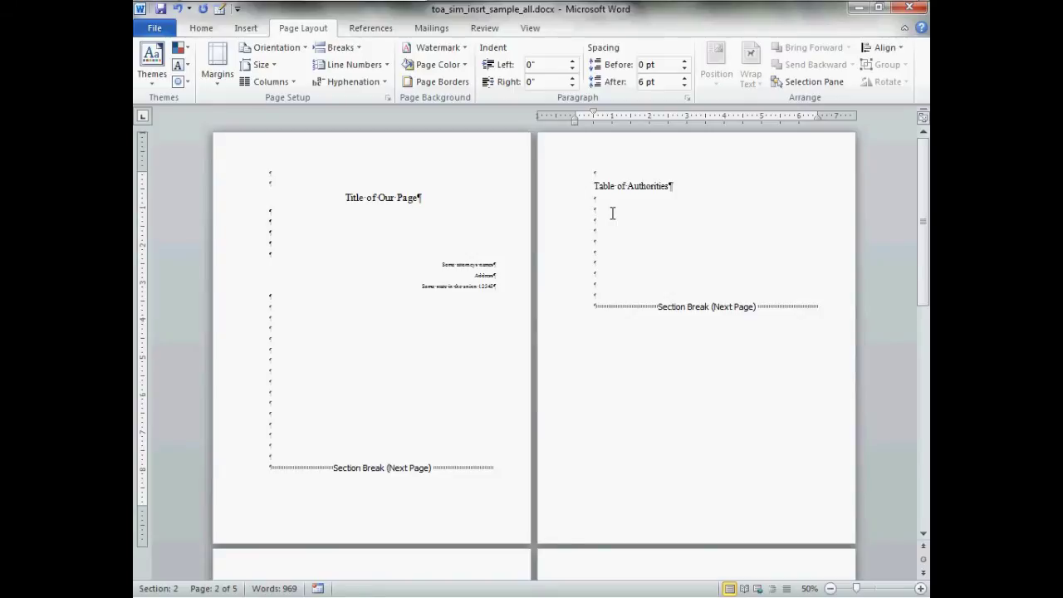
{"action": "left_click", "coordinate": [366, 28]}
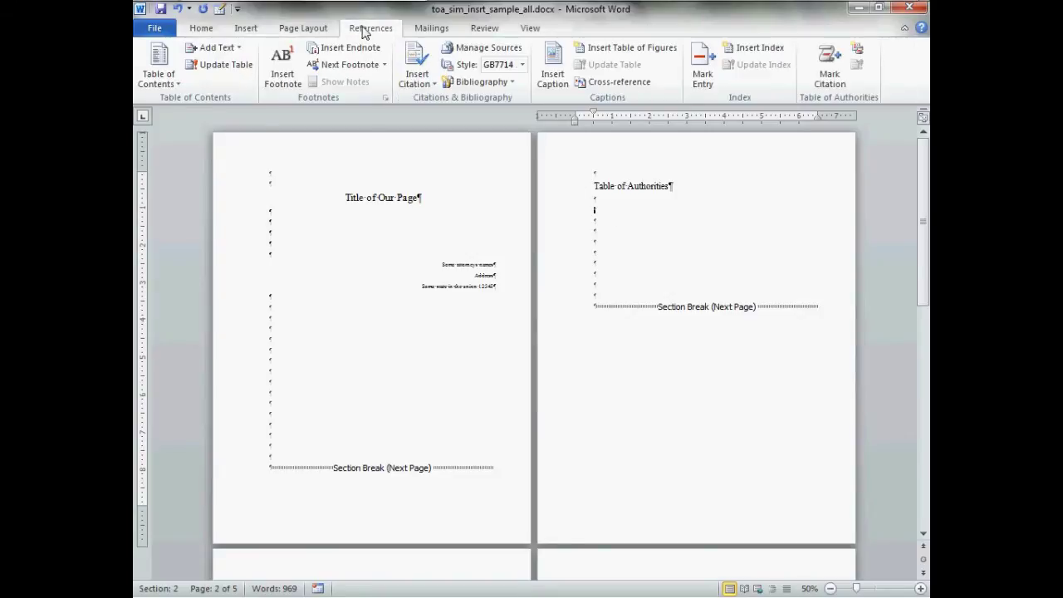
{"action": "left_click", "coordinate": [858, 51]}
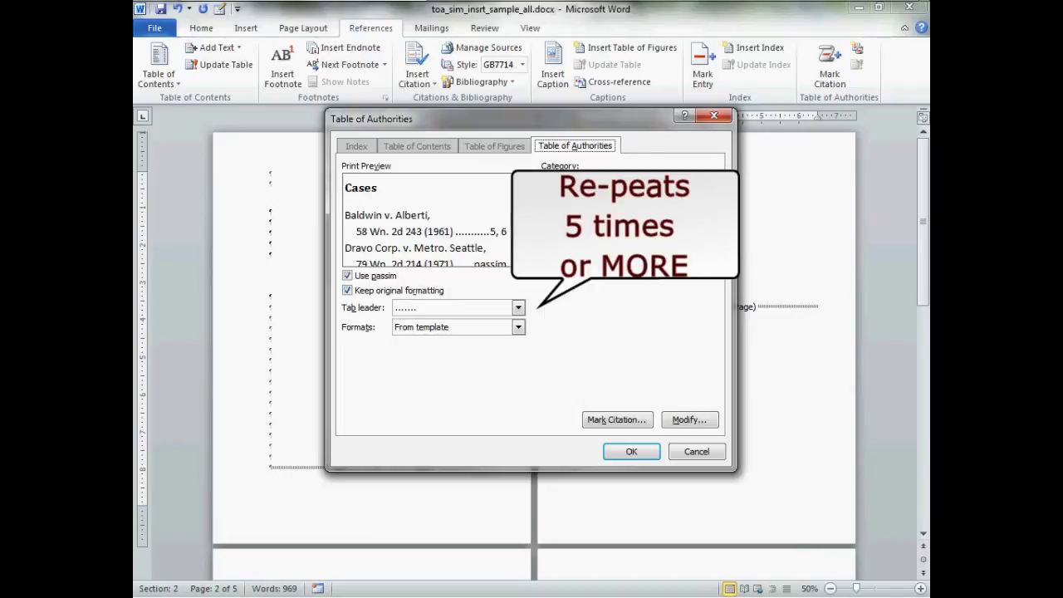
Step: Try the table without the Use passim option, compare the page references in the preview, and enable the option again
{"action": "scroll", "coordinate": [523, 203], "scroll_direction": "down", "scroll_amount": 1}
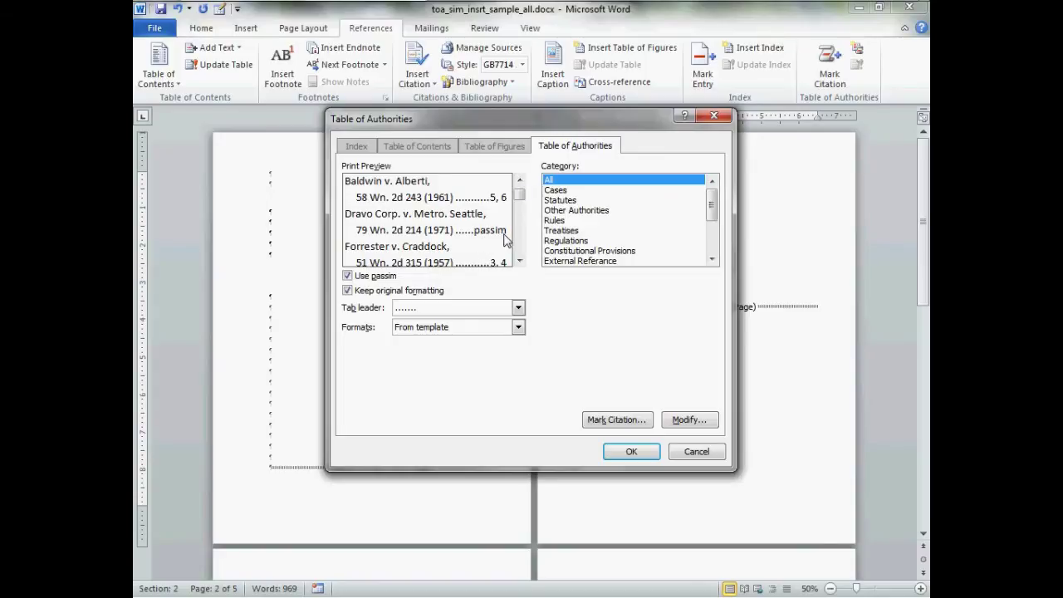
{"action": "left_click", "coordinate": [347, 277]}
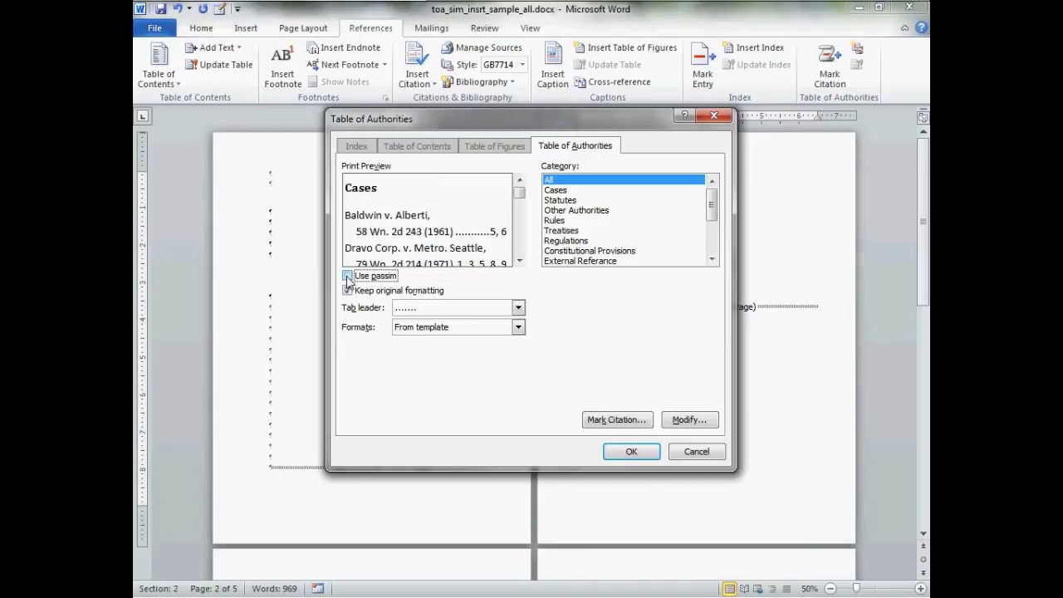
{"action": "left_click_drag", "start_coordinate": [520, 194], "coordinate": [521, 203]}
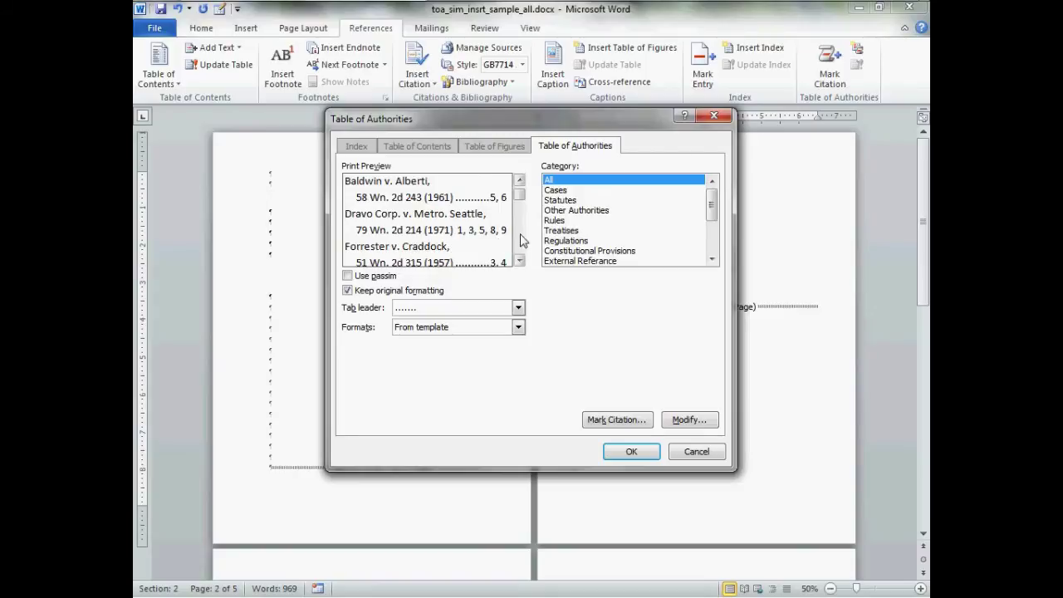
{"action": "left_click", "coordinate": [347, 275]}
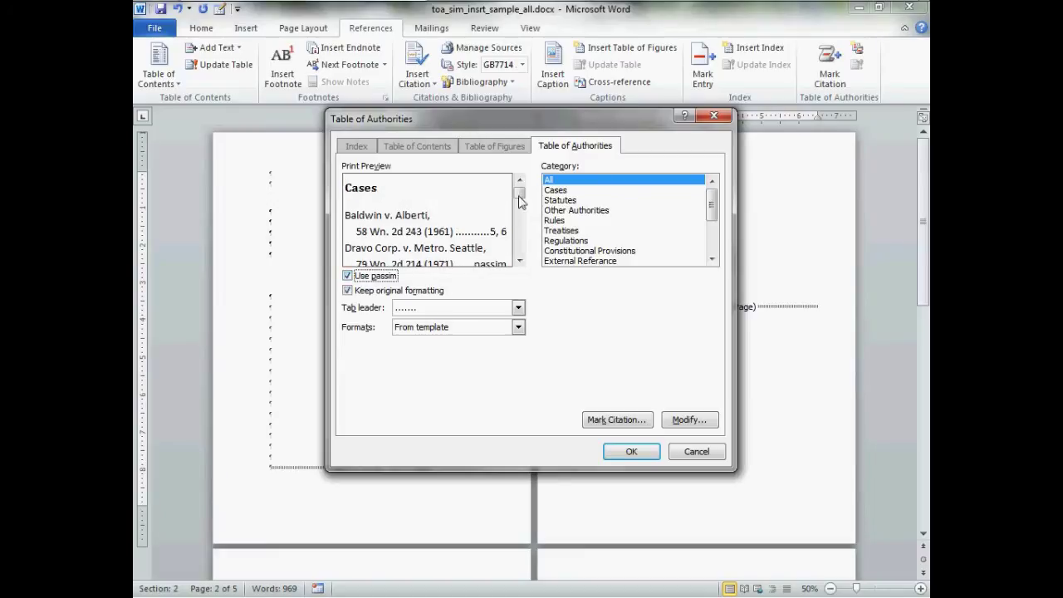
{"action": "scroll", "coordinate": [521, 204], "scroll_direction": "down", "scroll_amount": 1}
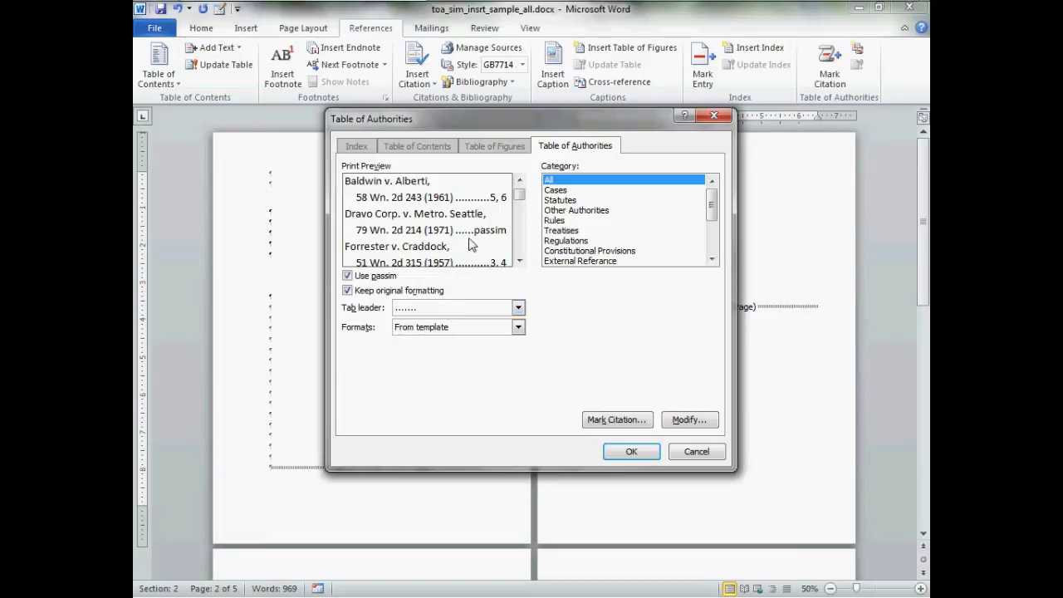
Step: Try the underline and dashed tab leaders for the table of authorities and return to the dotted leader
{"action": "left_click", "coordinate": [454, 315]}
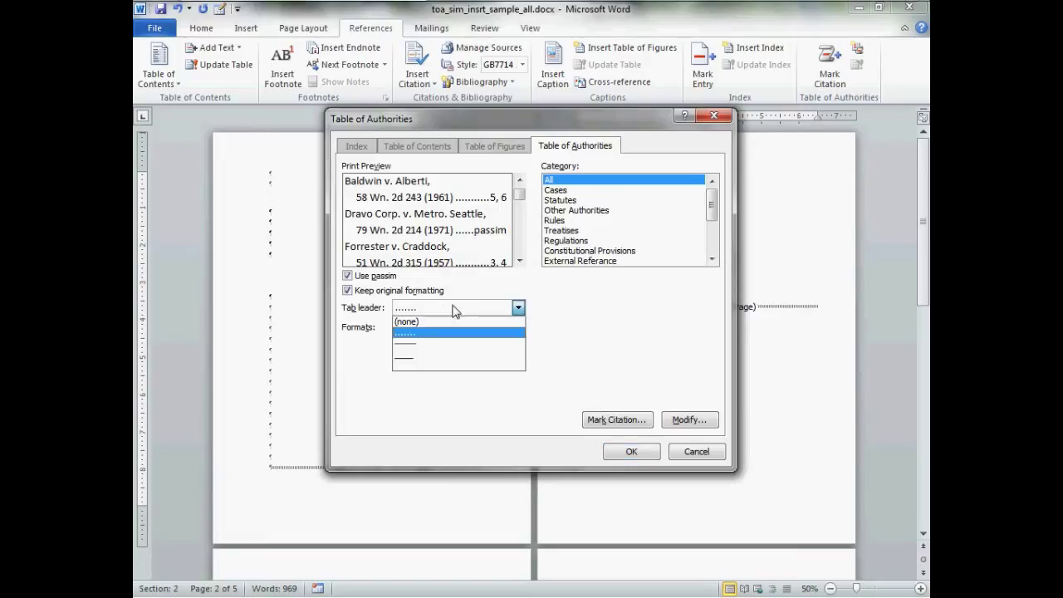
{"action": "left_click", "coordinate": [424, 359]}
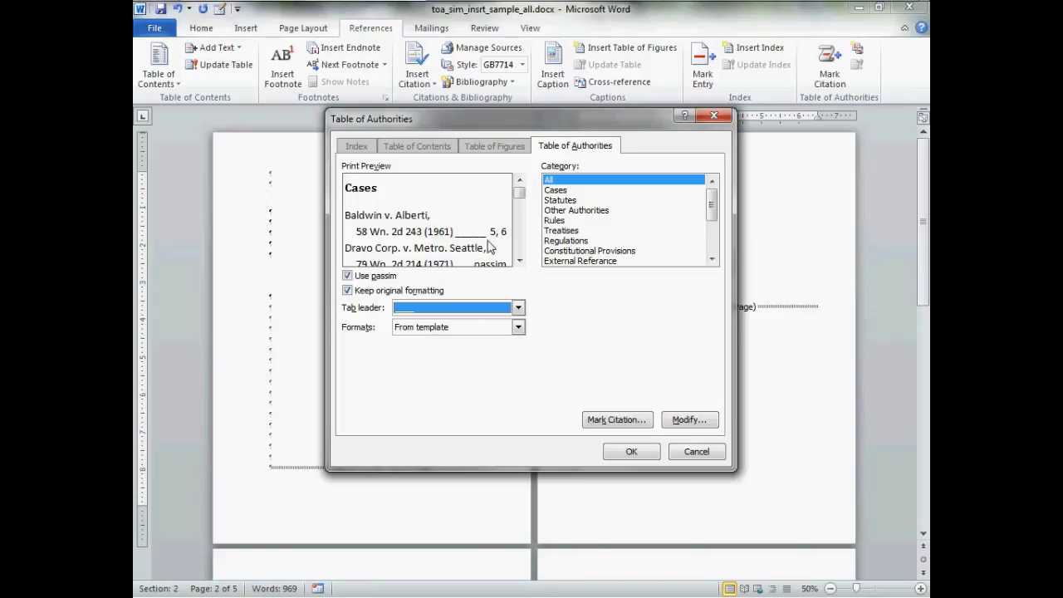
{"action": "left_click", "coordinate": [441, 308]}
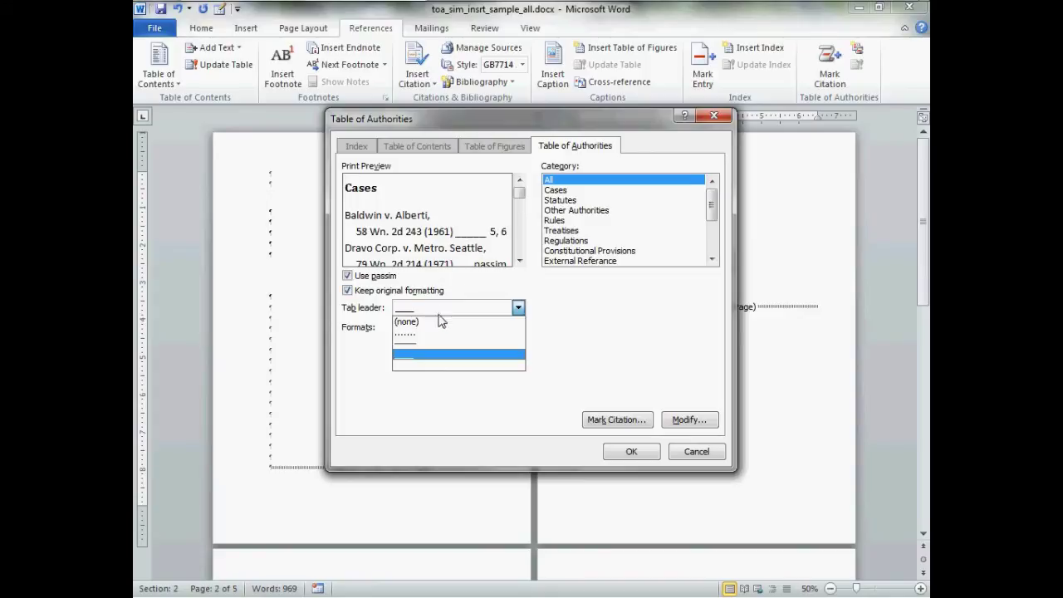
{"action": "left_click", "coordinate": [434, 343]}
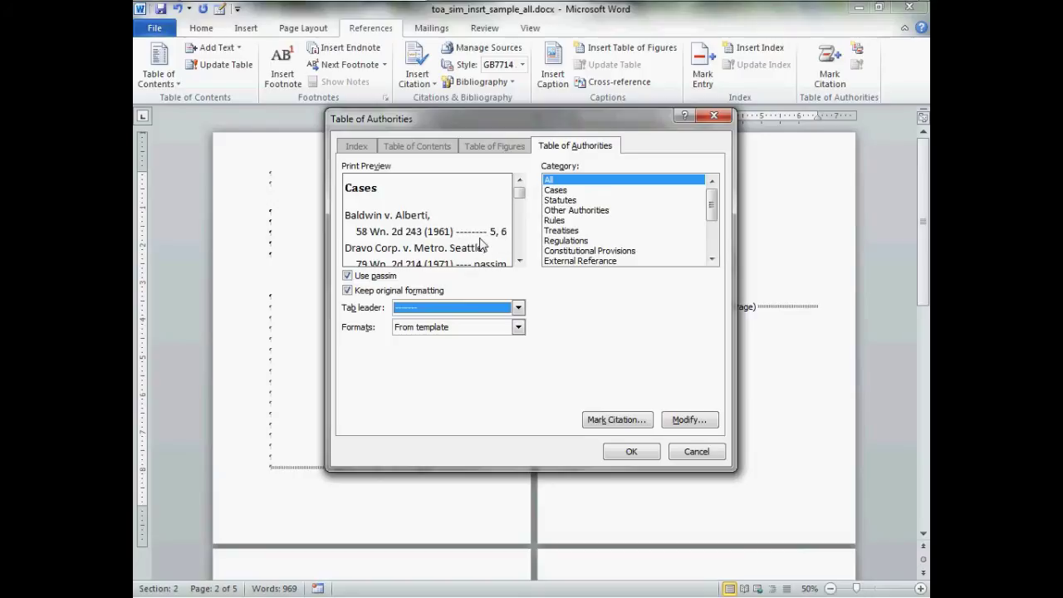
{"action": "left_click", "coordinate": [518, 307]}
{"action": "left_click", "coordinate": [428, 333]}
Step: Try out different categories for the table, including External Referance, sssss, All, Cases and Statutes
{"action": "left_click", "coordinate": [570, 181]}
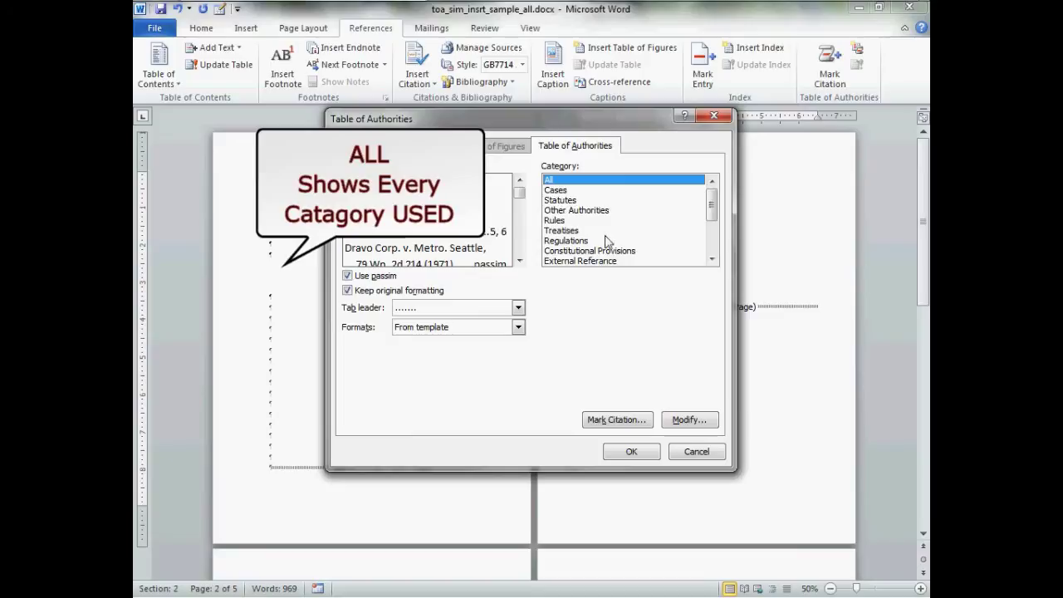
{"action": "left_click", "coordinate": [603, 261]}
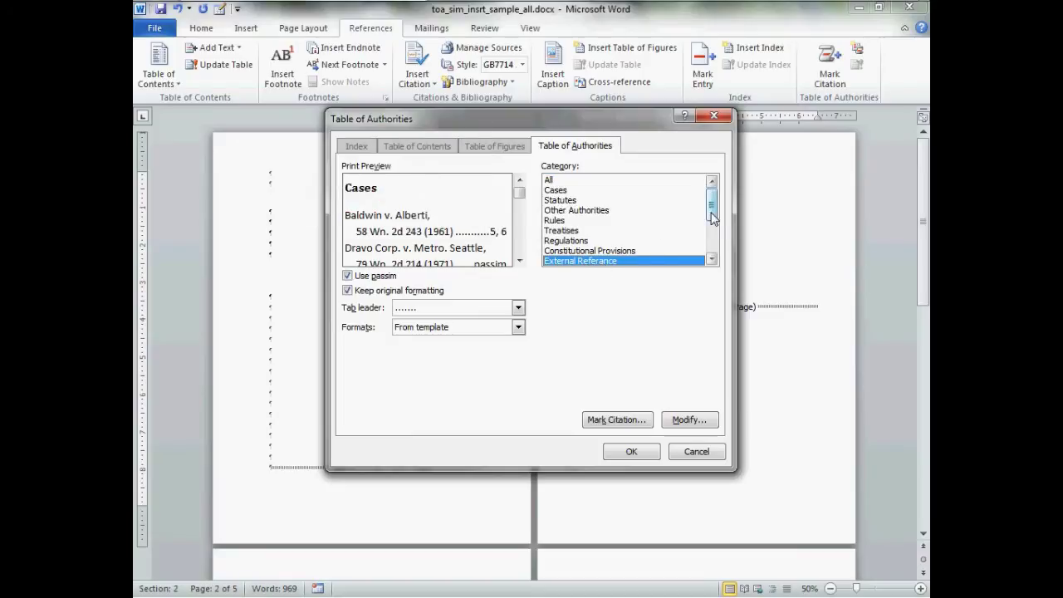
{"action": "left_click_drag", "start_coordinate": [712, 218], "coordinate": [711, 234]}
{"action": "left_click", "coordinate": [561, 252]}
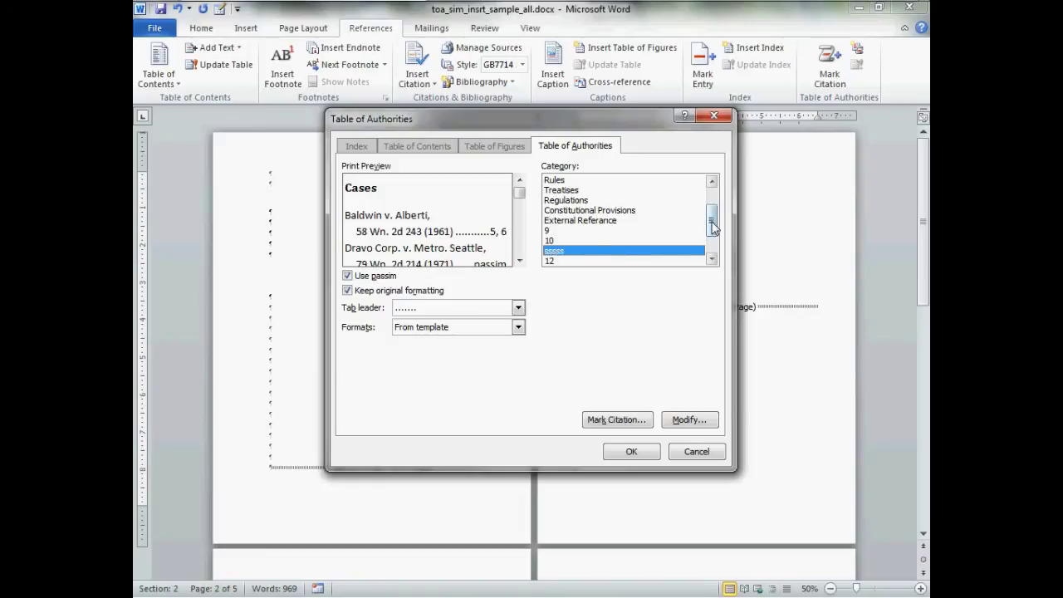
{"action": "scroll", "coordinate": [647, 214], "scroll_direction": "up", "scroll_amount": 2}
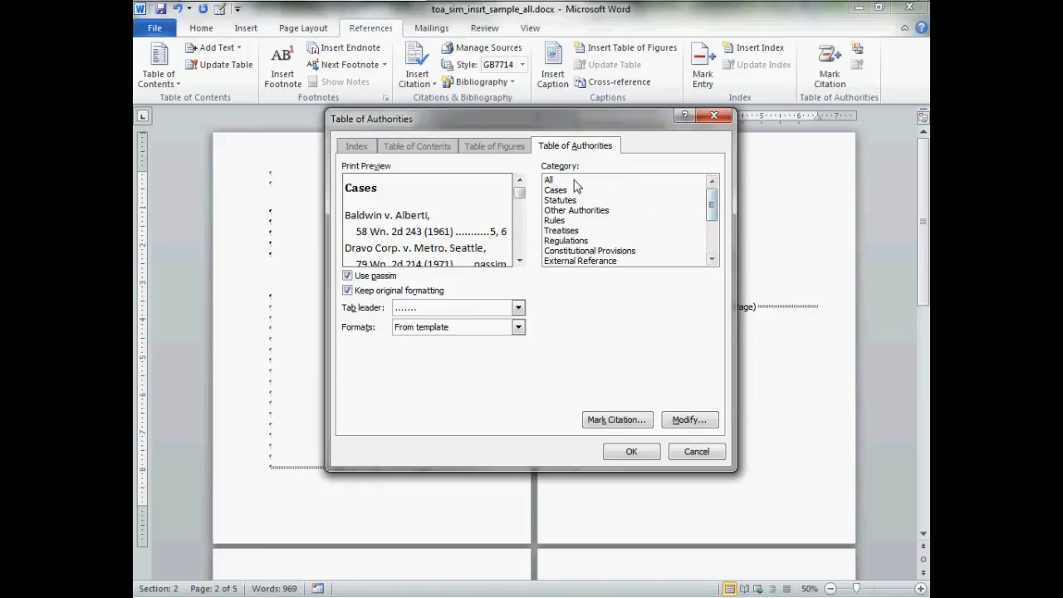
{"action": "left_click", "coordinate": [571, 181]}
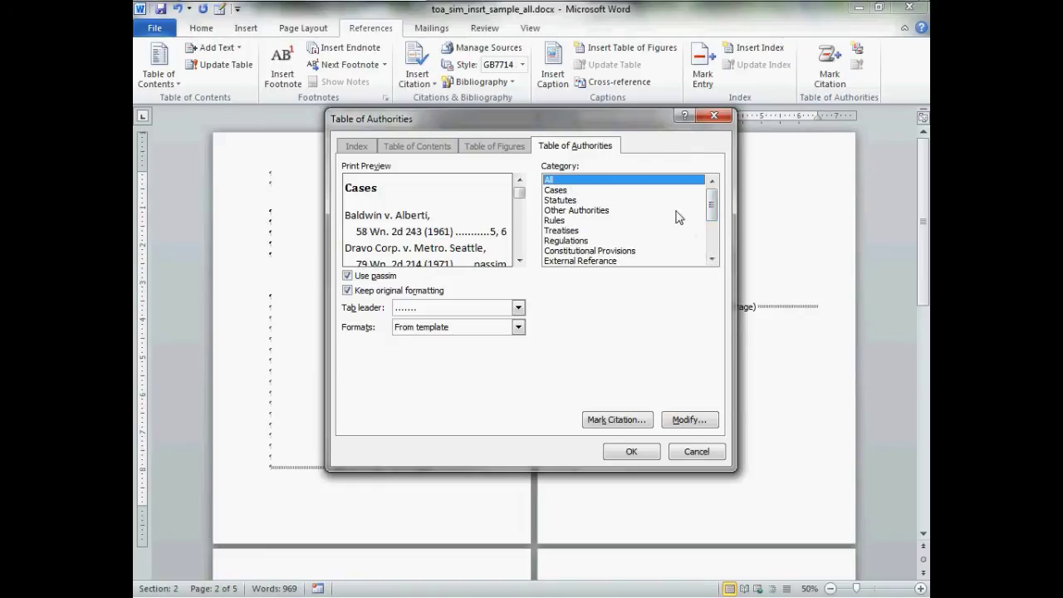
{"action": "left_click", "coordinate": [555, 191]}
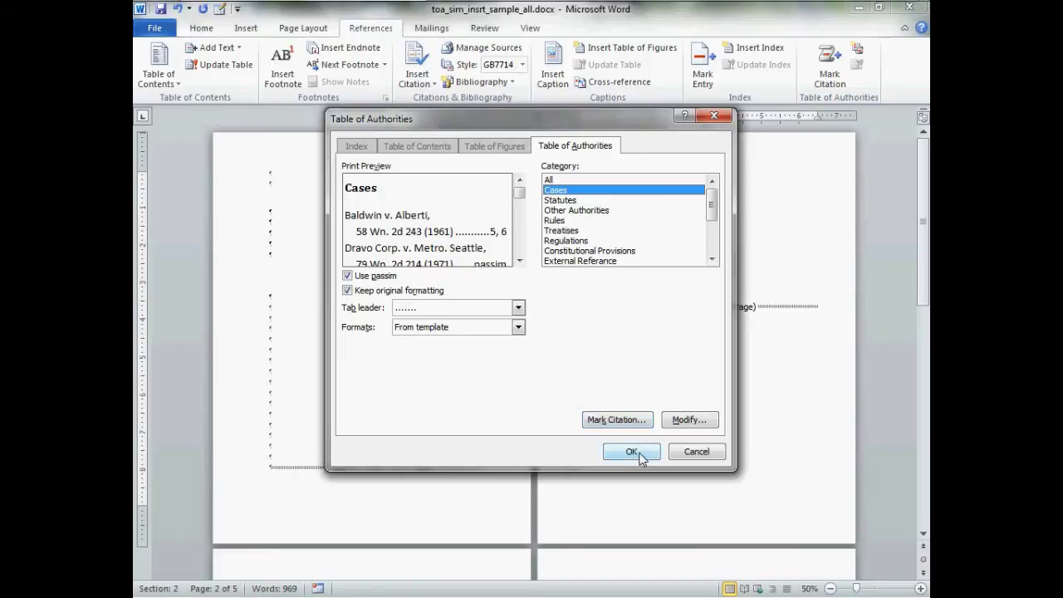
{"action": "left_click", "coordinate": [570, 202]}
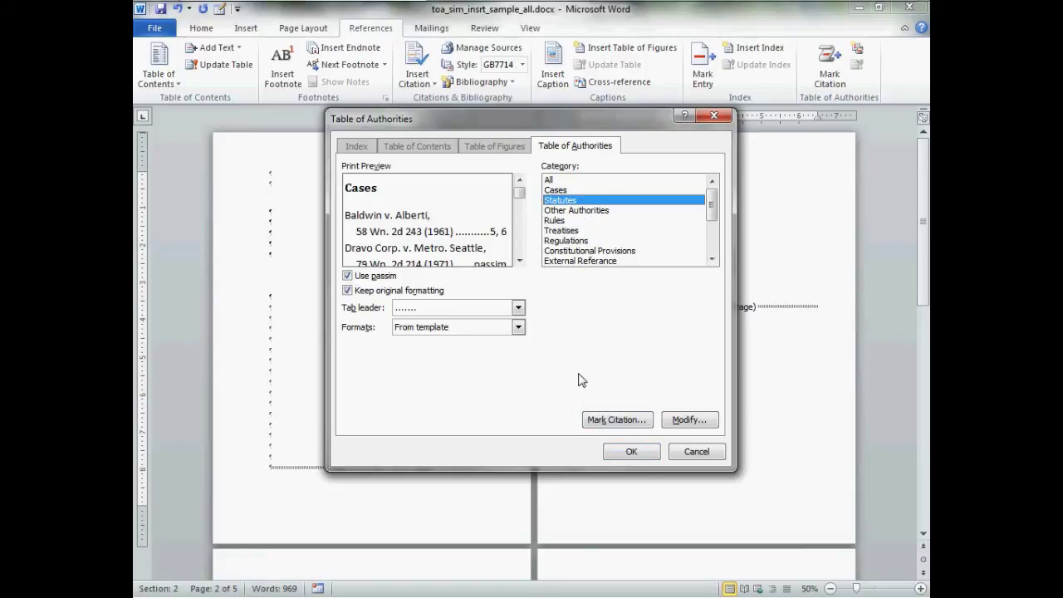
Step: View the Mark Citation options from the Table of Authorities settings and close them without marking anything
{"action": "left_click", "coordinate": [613, 421]}
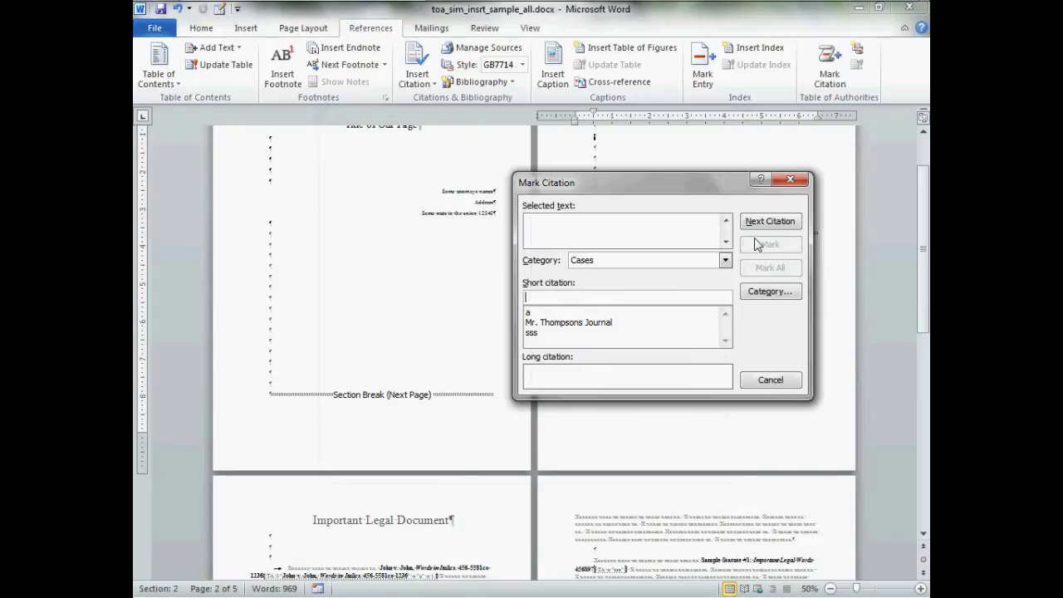
{"action": "left_click", "coordinate": [762, 382]}
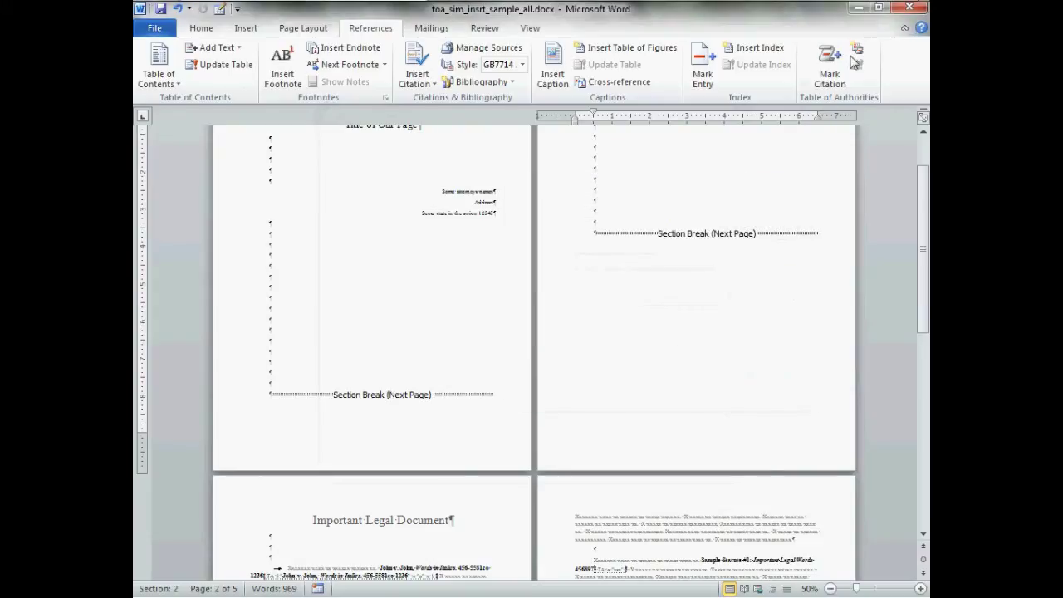
Step: Modify the Table of Authorities style used for the table entries to Times New Roman, 12 pt
{"action": "left_click", "coordinate": [857, 52]}
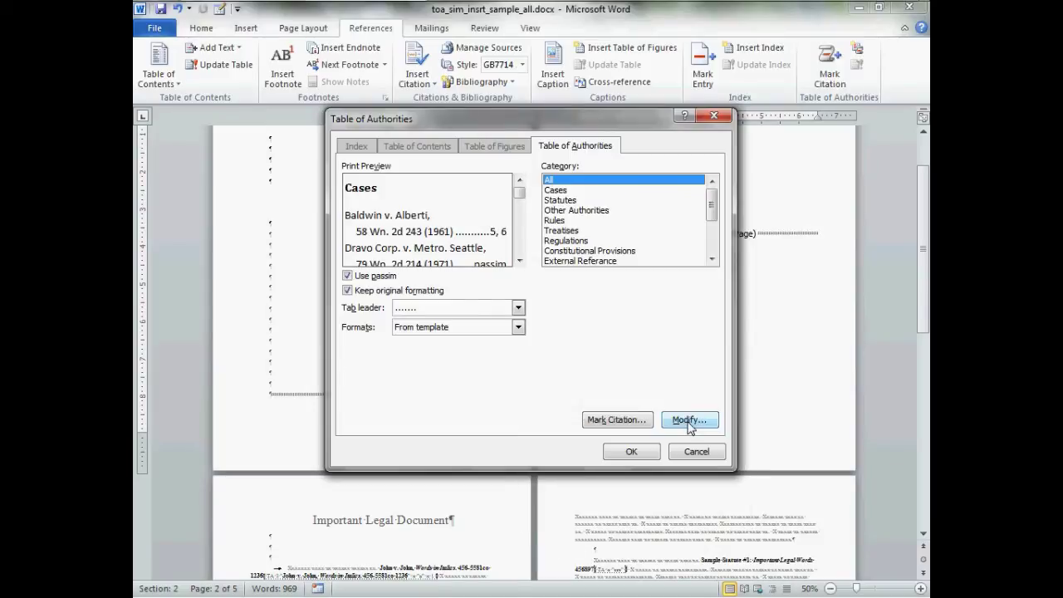
{"action": "left_click", "coordinate": [688, 421]}
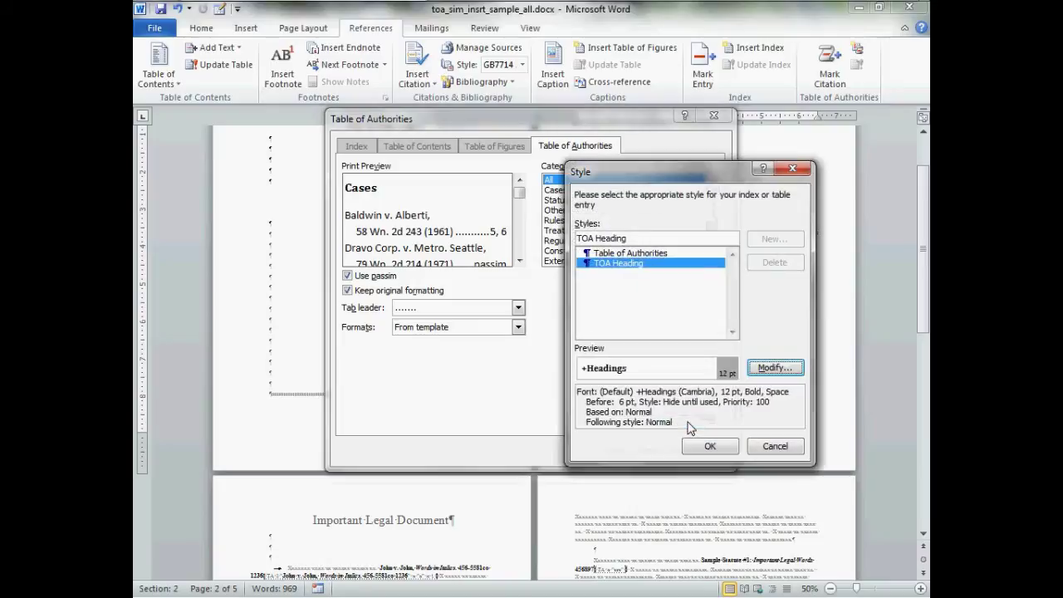
{"action": "left_click", "coordinate": [625, 266]}
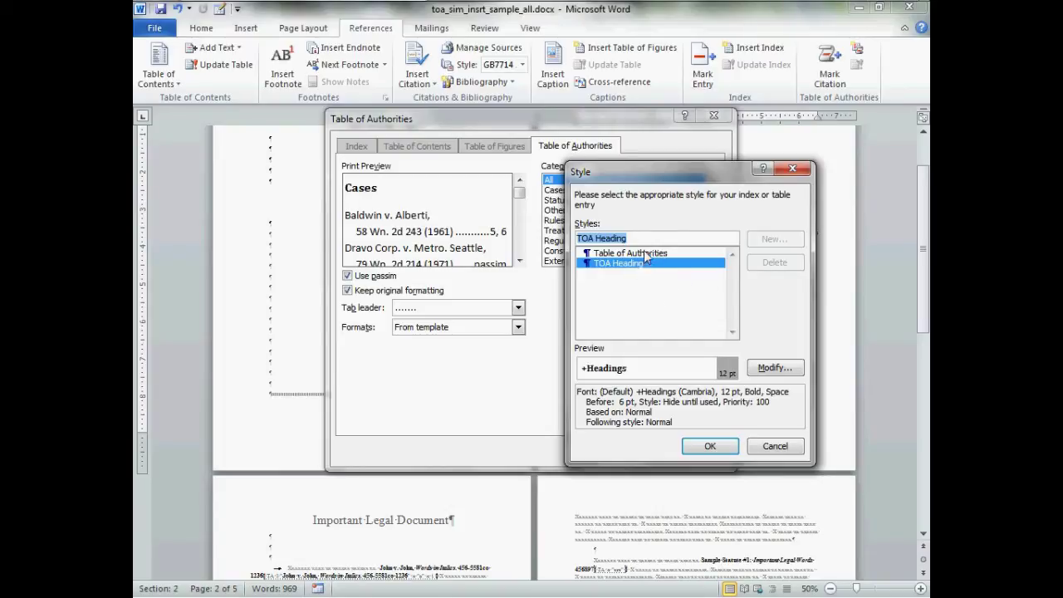
{"action": "left_click", "coordinate": [646, 254]}
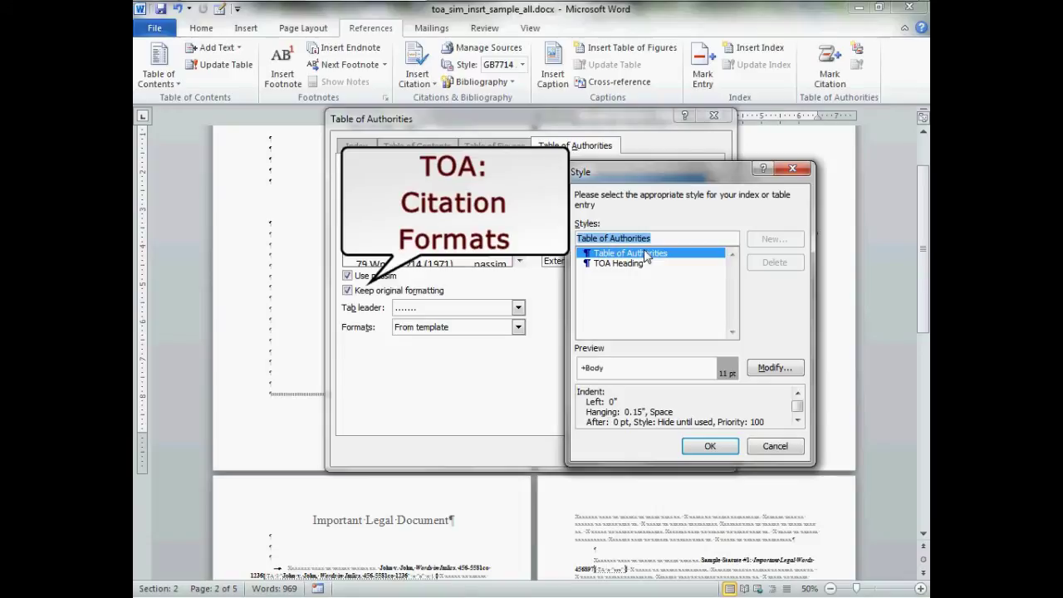
{"action": "left_click", "coordinate": [780, 371]}
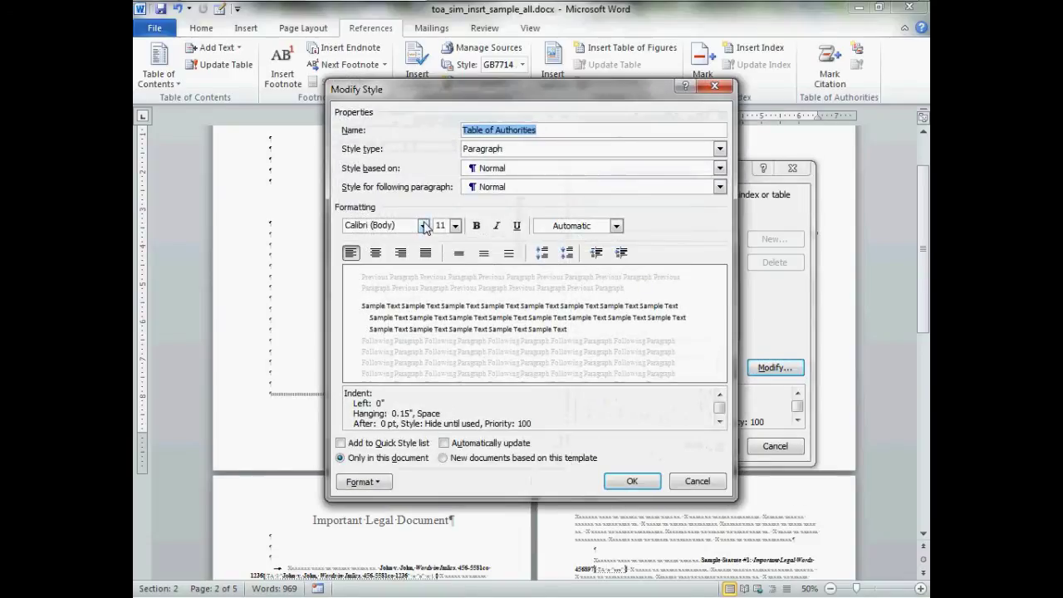
{"action": "left_click", "coordinate": [424, 225]}
{"action": "left_click", "coordinate": [425, 276]}
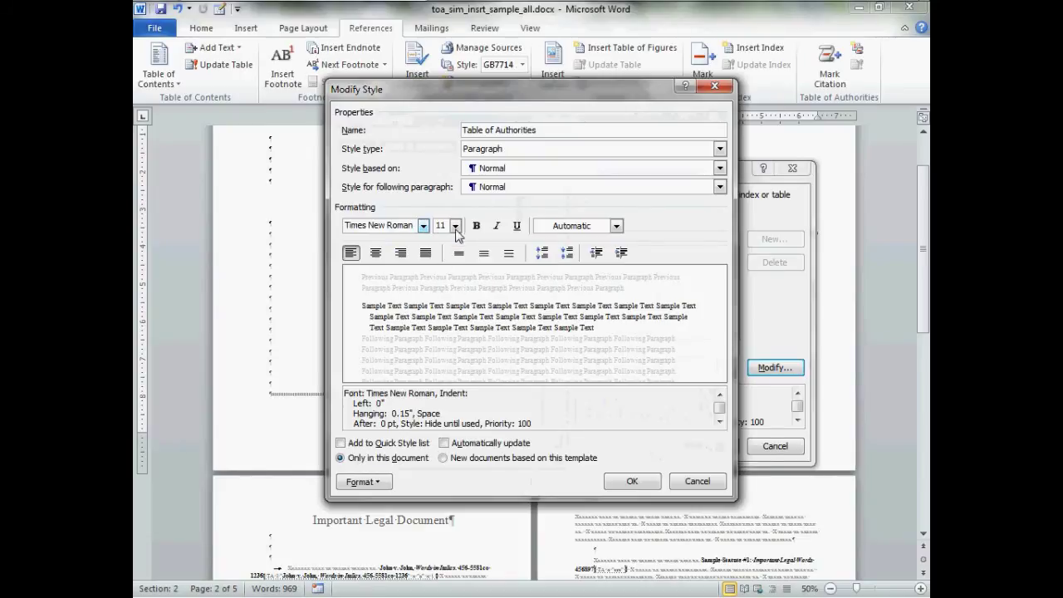
{"action": "left_click", "coordinate": [455, 231]}
{"action": "left_click", "coordinate": [446, 284]}
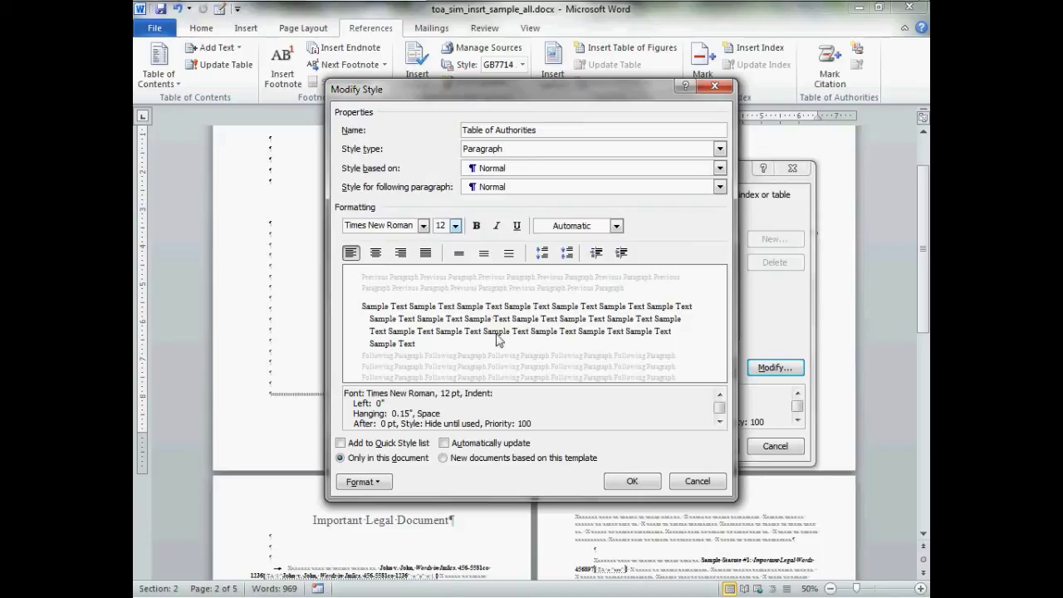
{"action": "left_click", "coordinate": [632, 481]}
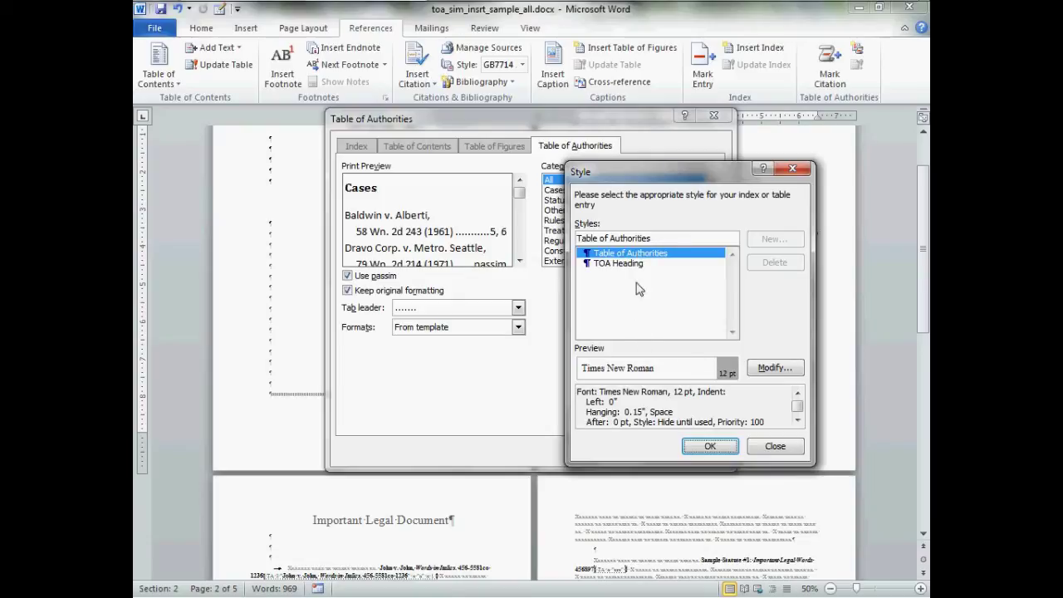
Step: Change the font of the TOA Heading style to Arial and accept the style changes for the table
{"action": "left_click", "coordinate": [628, 264]}
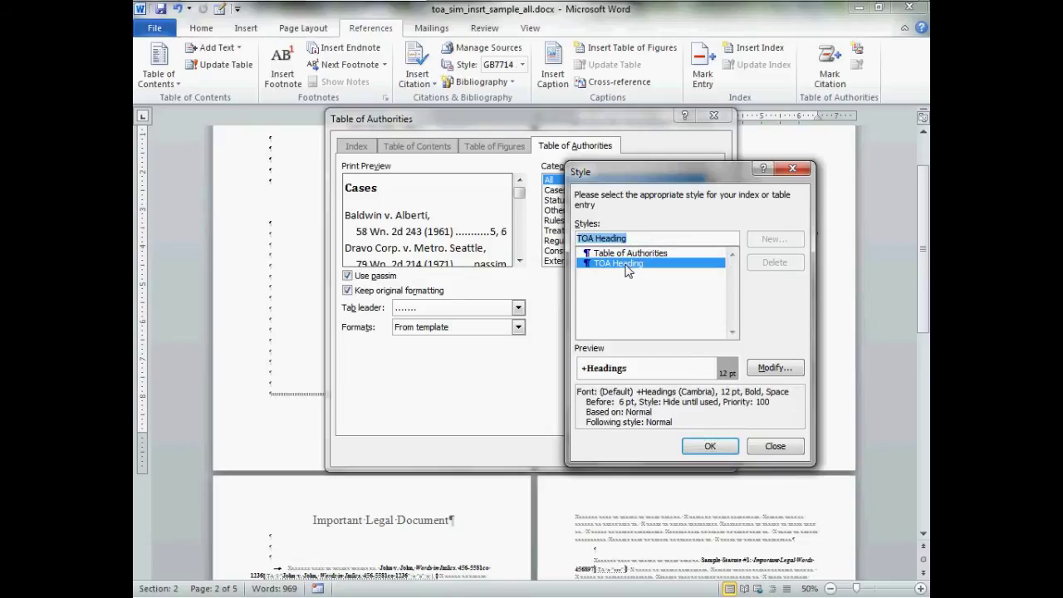
{"action": "left_click", "coordinate": [776, 368]}
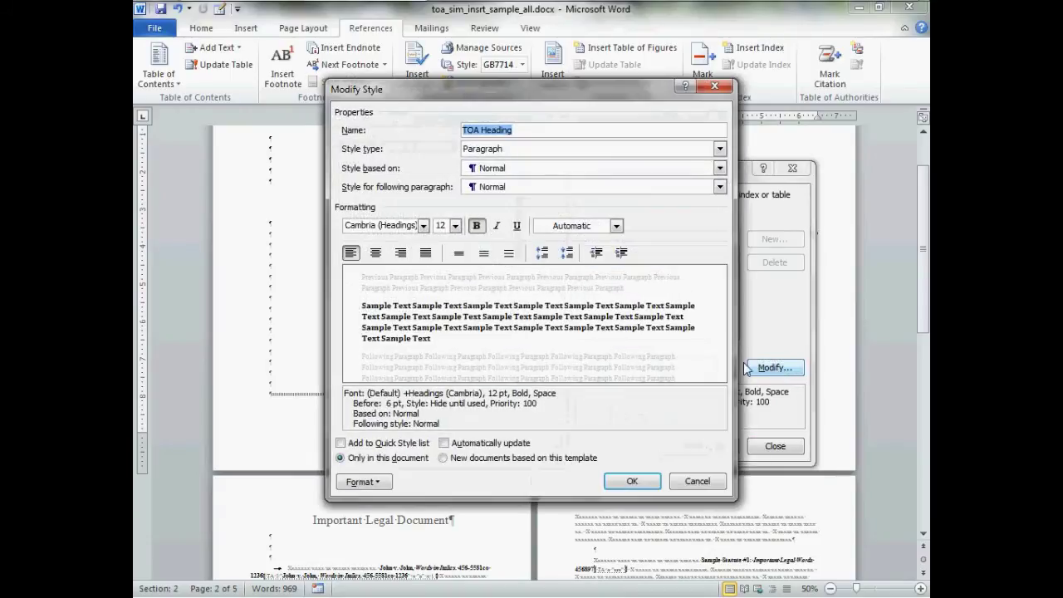
{"action": "left_click", "coordinate": [423, 225]}
{"action": "left_click", "coordinate": [378, 295]}
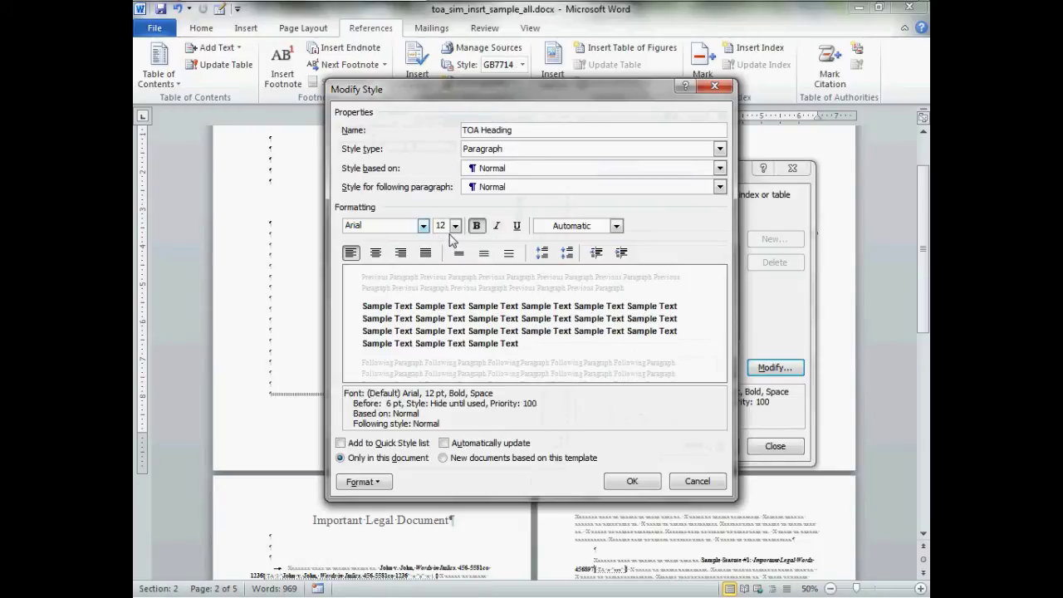
{"action": "left_click", "coordinate": [632, 482]}
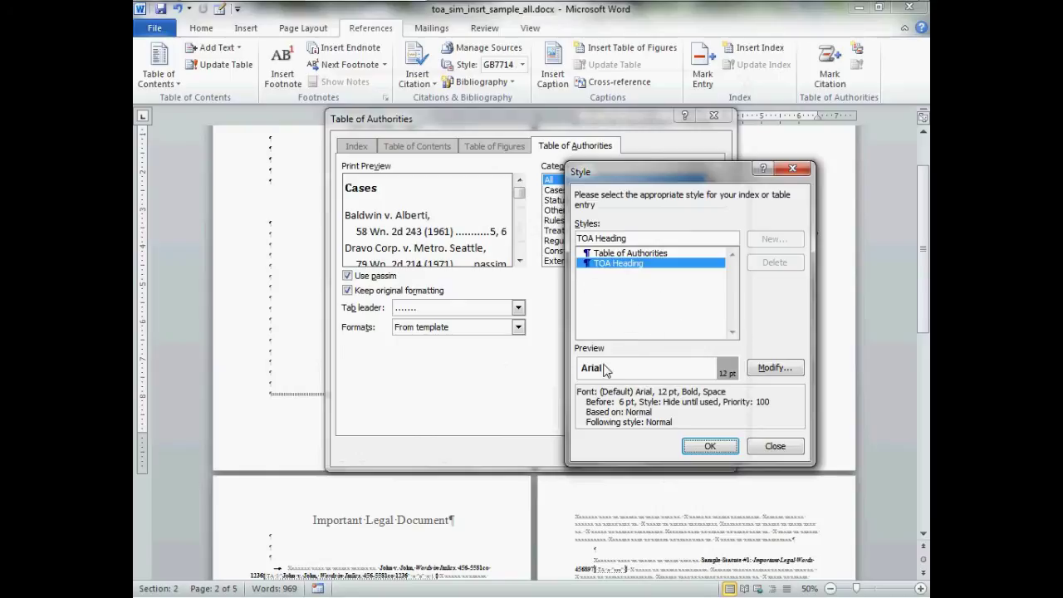
{"action": "left_click", "coordinate": [710, 446]}
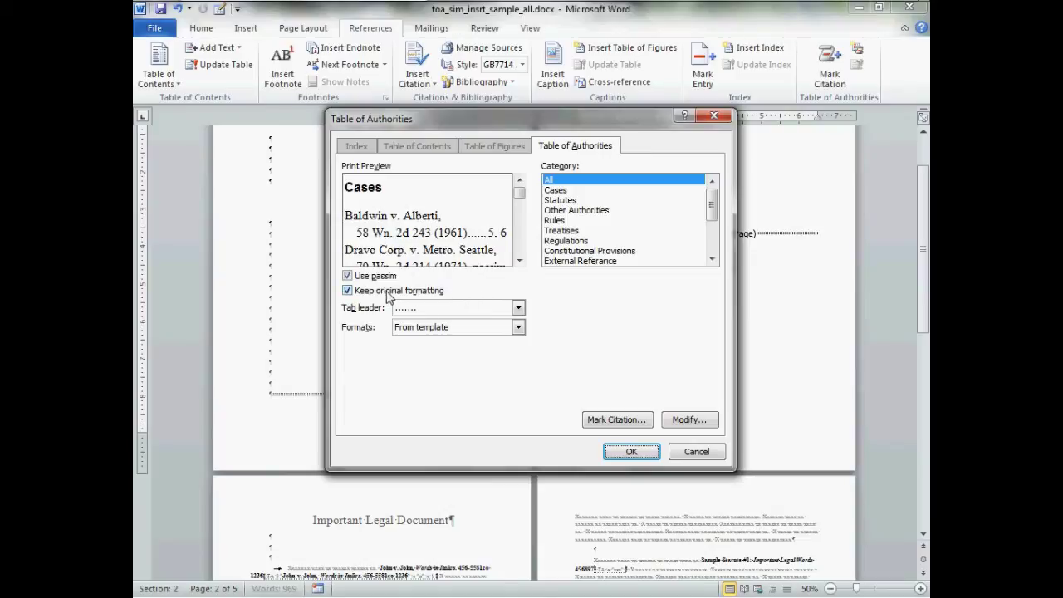
Step: Insert the table of authorities for all categories with Use passim, Keep original formatting and a dotted tab leader
{"action": "left_click", "coordinate": [347, 291]}
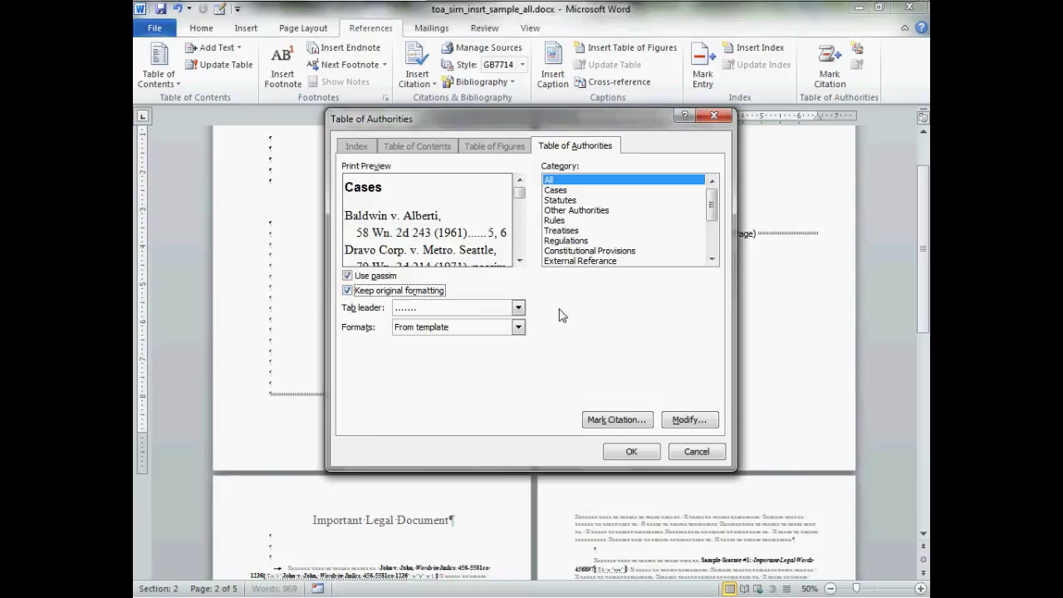
{"action": "left_click", "coordinate": [641, 453]}
{"action": "scroll", "coordinate": [635, 376], "scroll_direction": "up", "scroll_amount": 2}
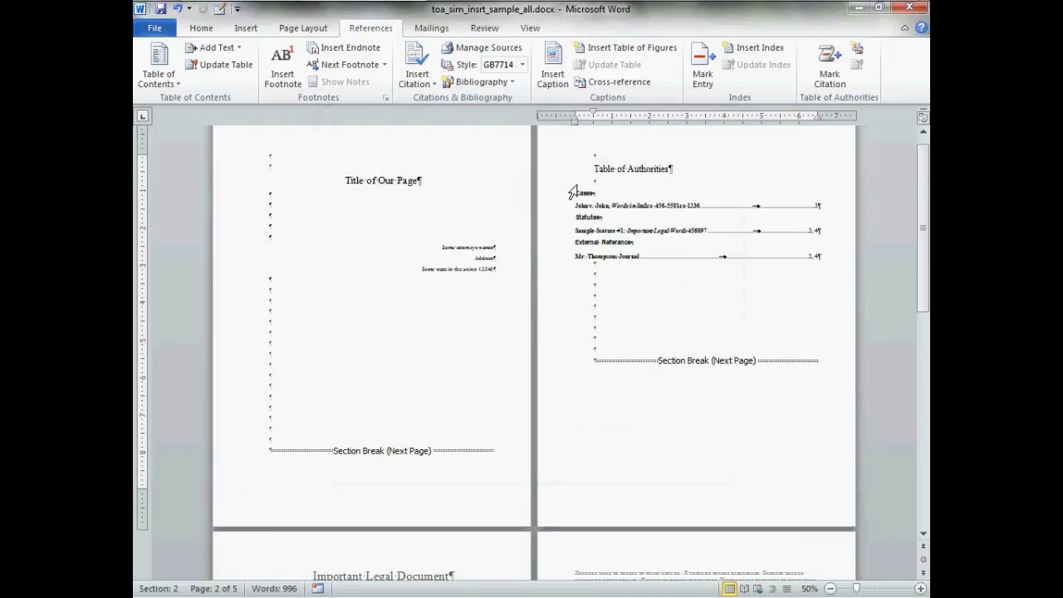
Step: Add eight blank paragraphs above the Table of Authorities title to move it down the page
{"action": "left_click", "coordinate": [612, 159]}
{"action": "key", "text": "Return"}
{"action": "key", "text": "Return"}
{"action": "key", "text": "Return"}
{"action": "key", "text": "Return"}
{"action": "key", "text": "Return"}
{"action": "key", "text": "Return"}
{"action": "key", "text": "Return"}
{"action": "key", "text": "Return"}
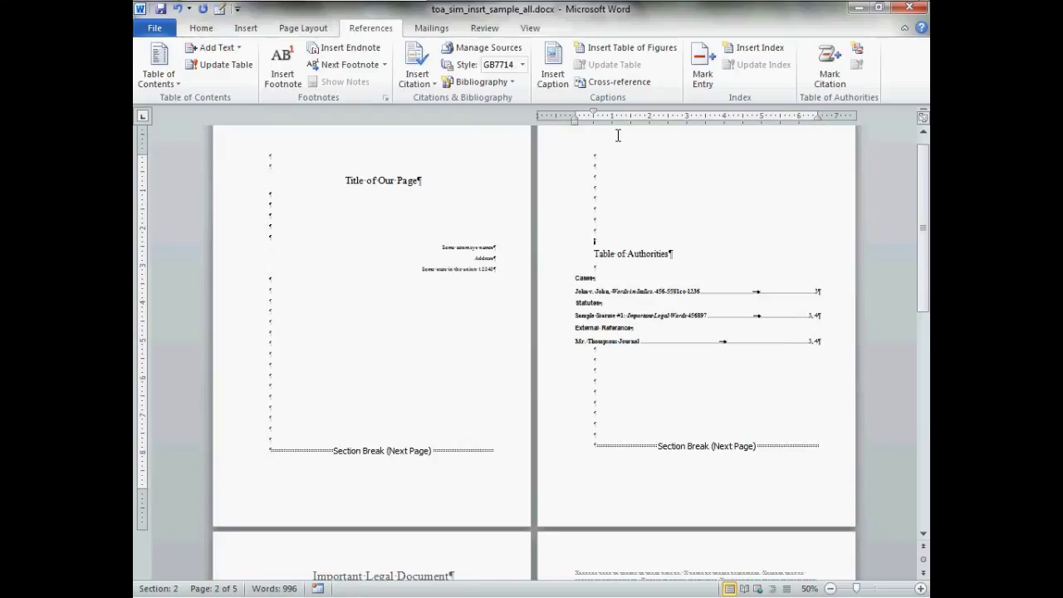
Step: Remove five of the blank paragraphs above the Table of Authorities title
{"action": "key", "text": "Up"}
{"action": "key", "text": "Up"}
{"action": "key", "text": "Up"}
{"action": "key", "text": "Up"}
{"action": "key", "text": "Up"}
{"action": "key", "text": "Delete"}
{"action": "key", "text": "Delete"}
{"action": "key", "text": "Delete"}
{"action": "key", "text": "Delete"}
{"action": "key", "text": "Delete"}
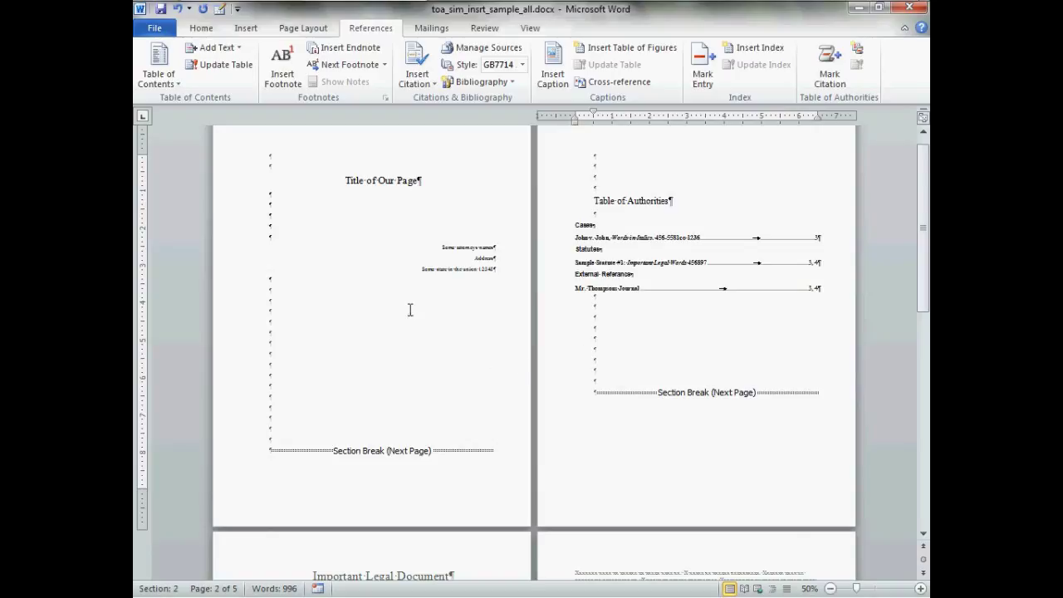
{"action": "left_click", "coordinate": [318, 387]}
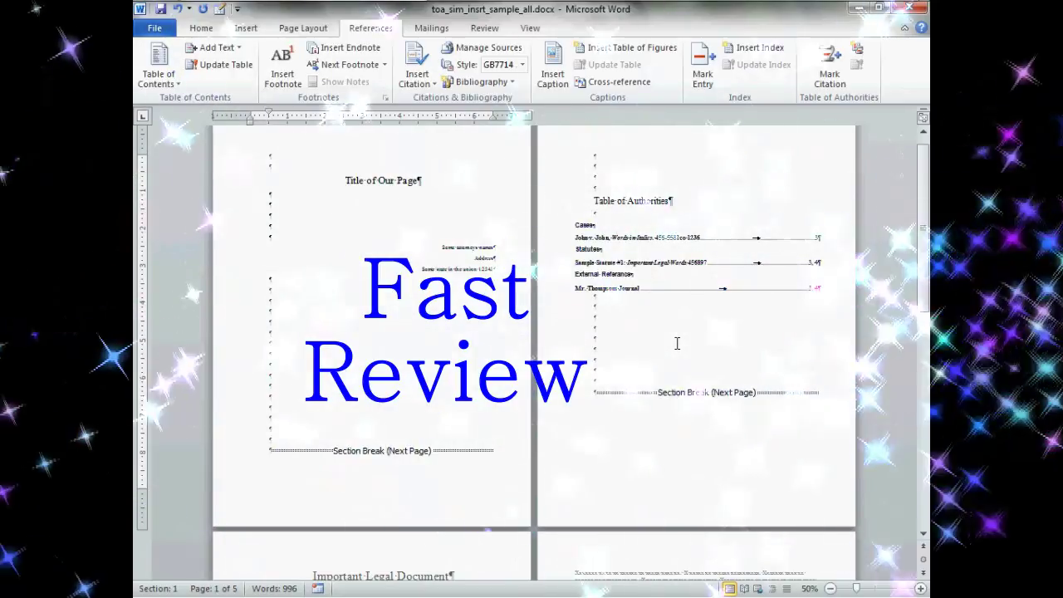
Step: In toa_sim_insrt_sample_toc.docx, insert a table of authorities for all categories under its title, with Use passim off and a dotted tab leader
{"action": "key", "text": "alt+Tab"}
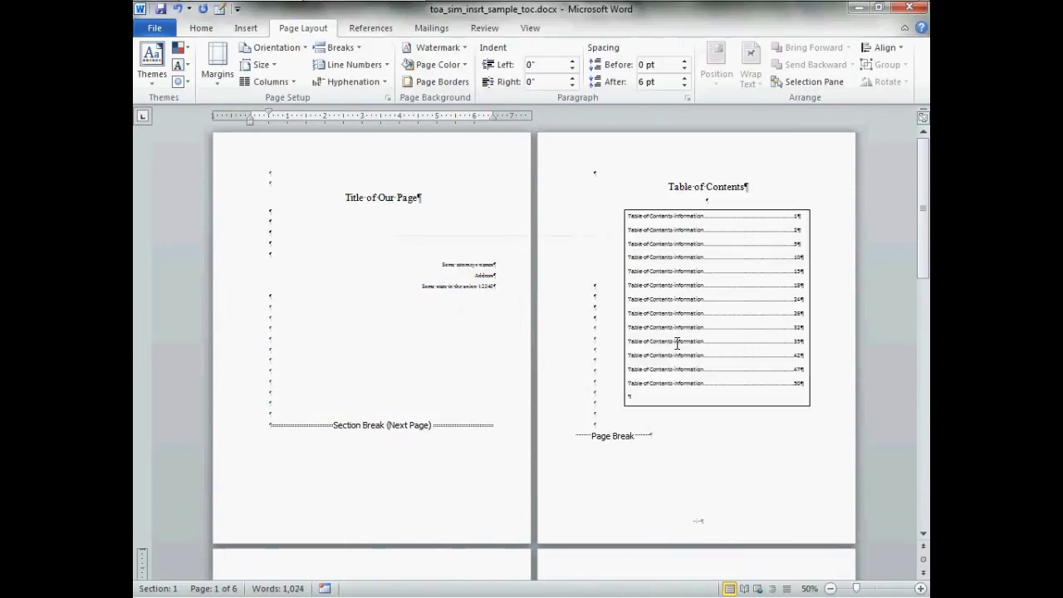
{"action": "scroll", "coordinate": [681, 324], "scroll_direction": "down", "scroll_amount": 5}
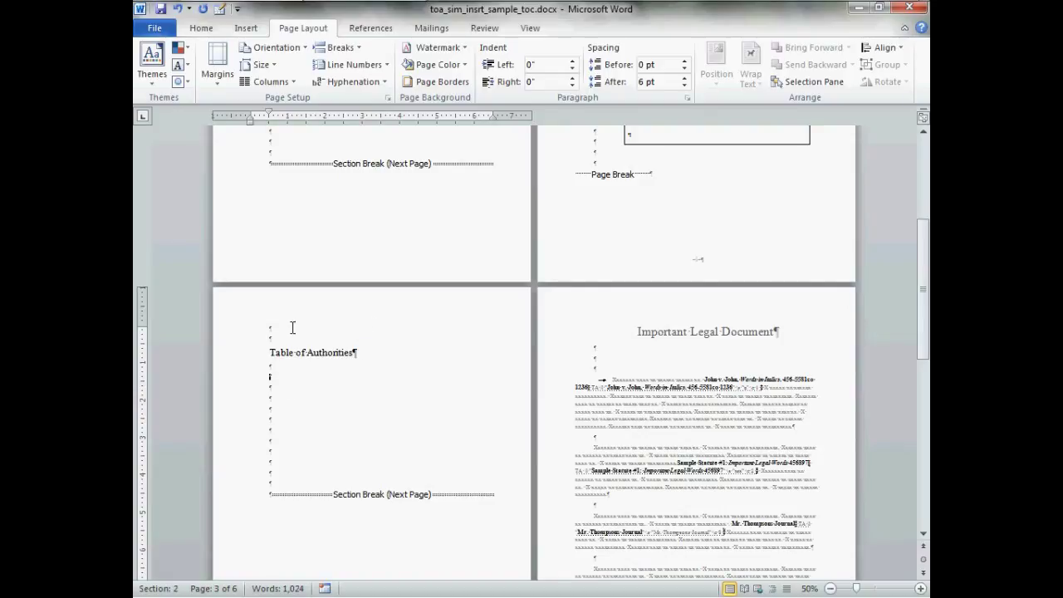
{"action": "left_click", "coordinate": [380, 28]}
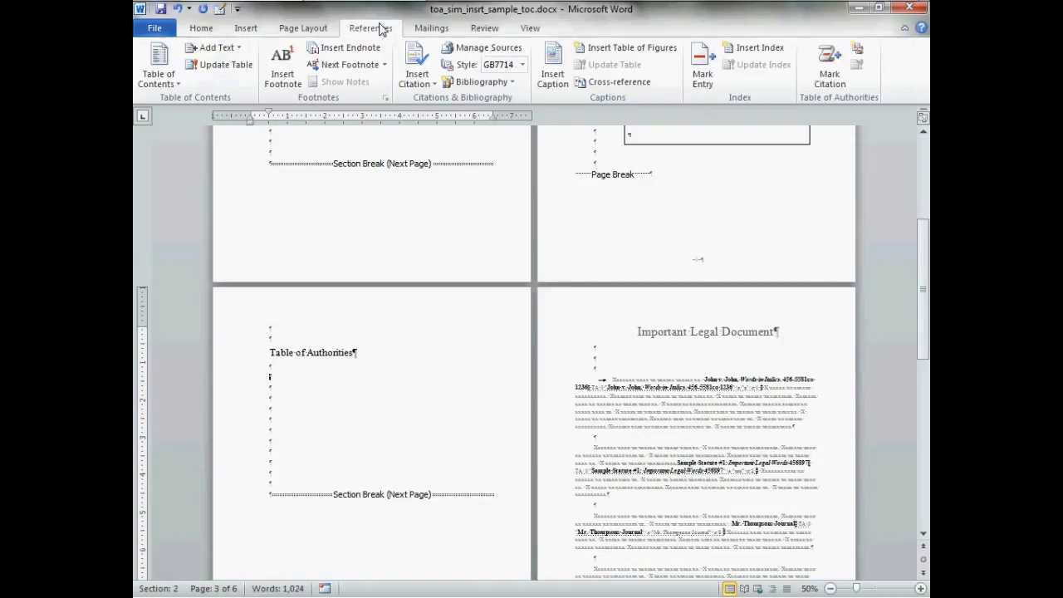
{"action": "left_click", "coordinate": [857, 48]}
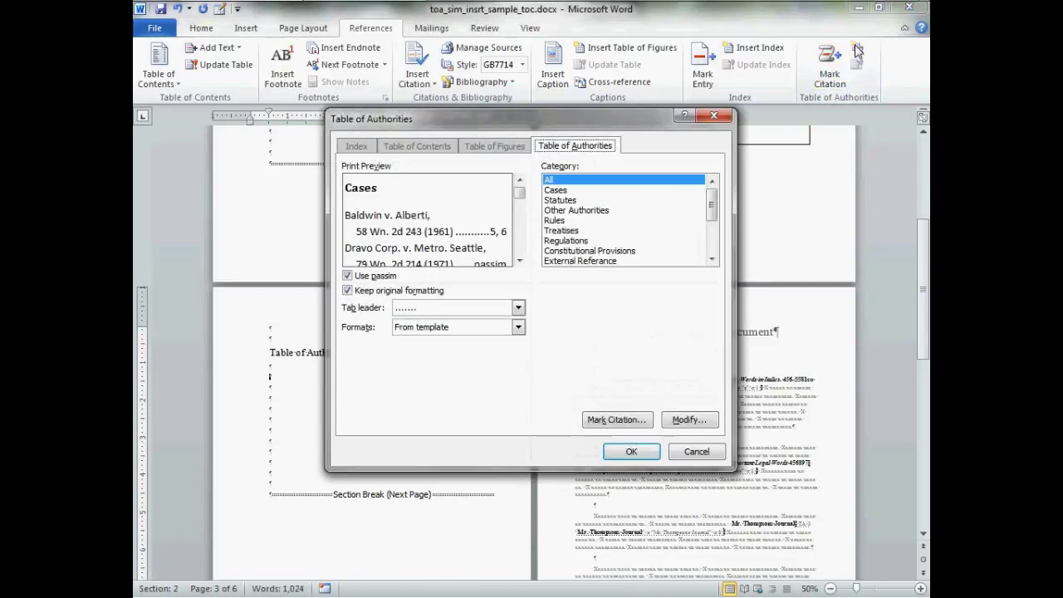
{"action": "left_click", "coordinate": [347, 277]}
{"action": "left_click_drag", "start_coordinate": [519, 194], "coordinate": [521, 201]}
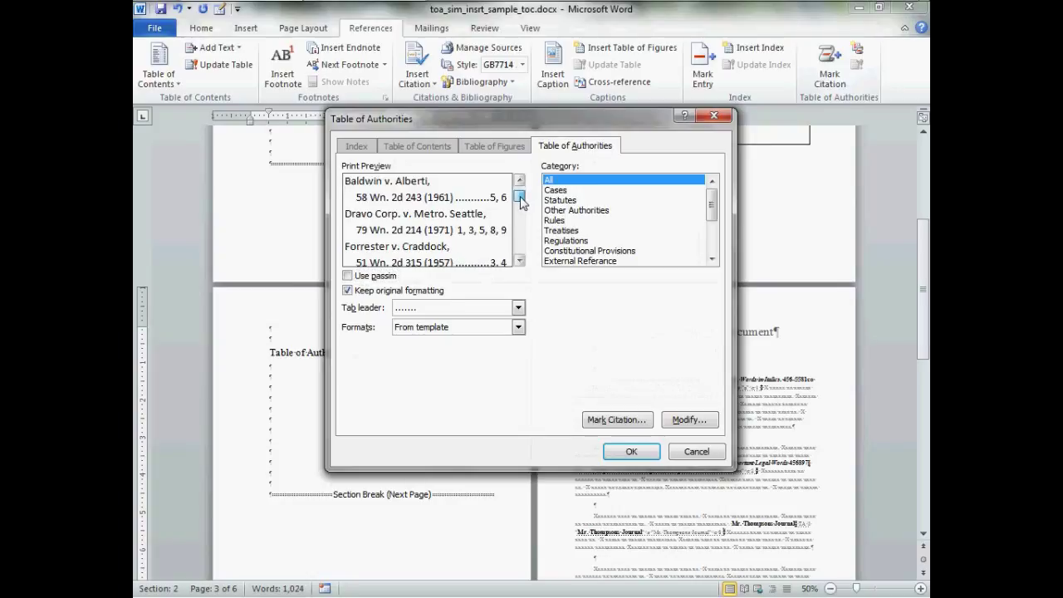
{"action": "left_click", "coordinate": [428, 311]}
{"action": "left_click", "coordinate": [429, 310]}
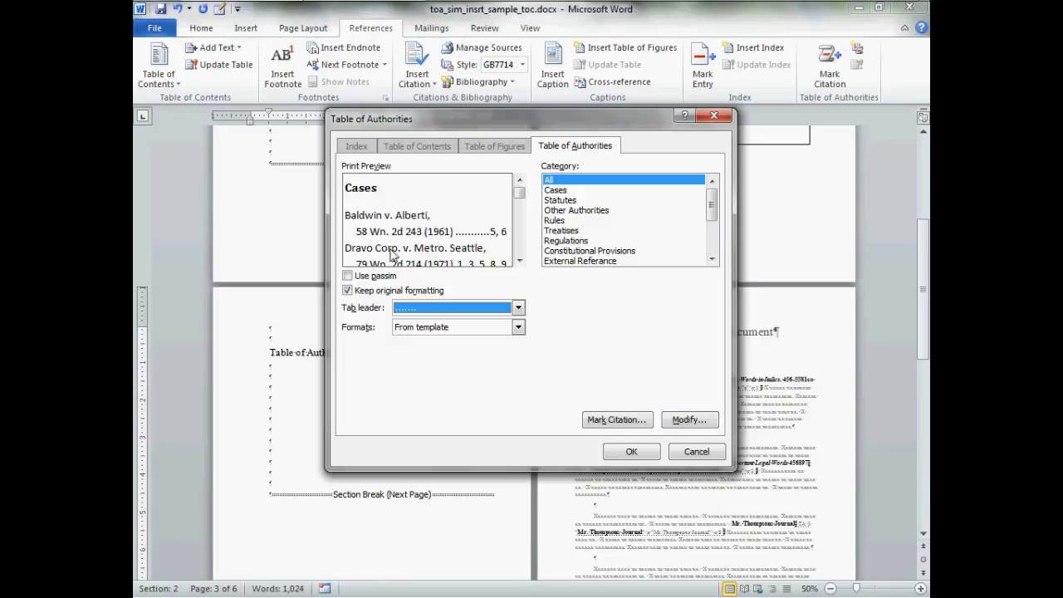
{"action": "left_click", "coordinate": [624, 455]}
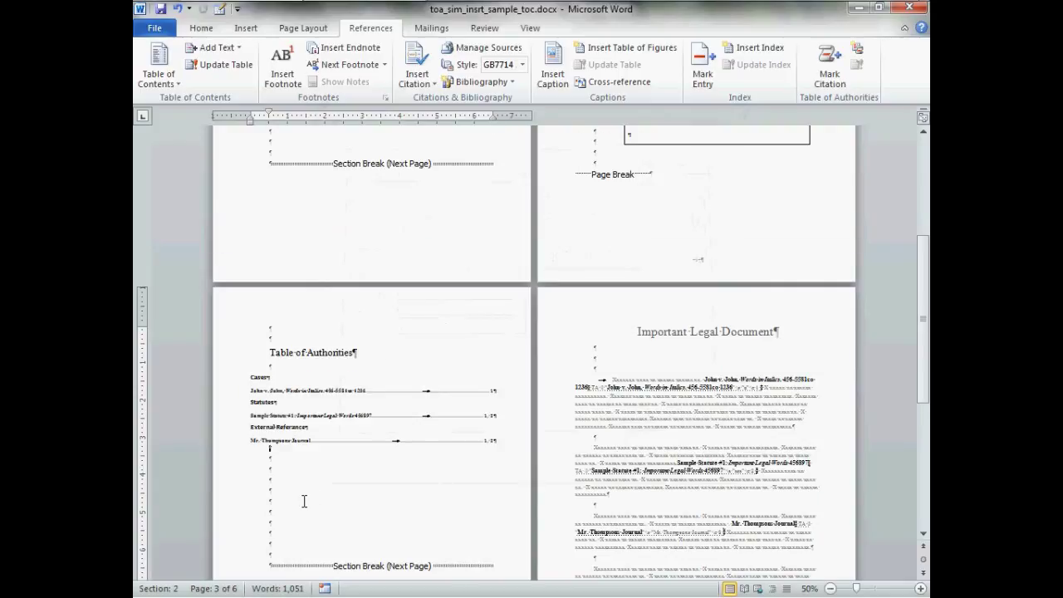
Step: Examine the headings, entries and page references of the inserted table of authorities at 100% zoom
{"action": "scroll", "coordinate": [304, 501], "scroll_direction": "down", "scroll_amount": 1}
{"action": "scroll", "coordinate": [303, 501], "scroll_direction": "down", "scroll_amount": 1}
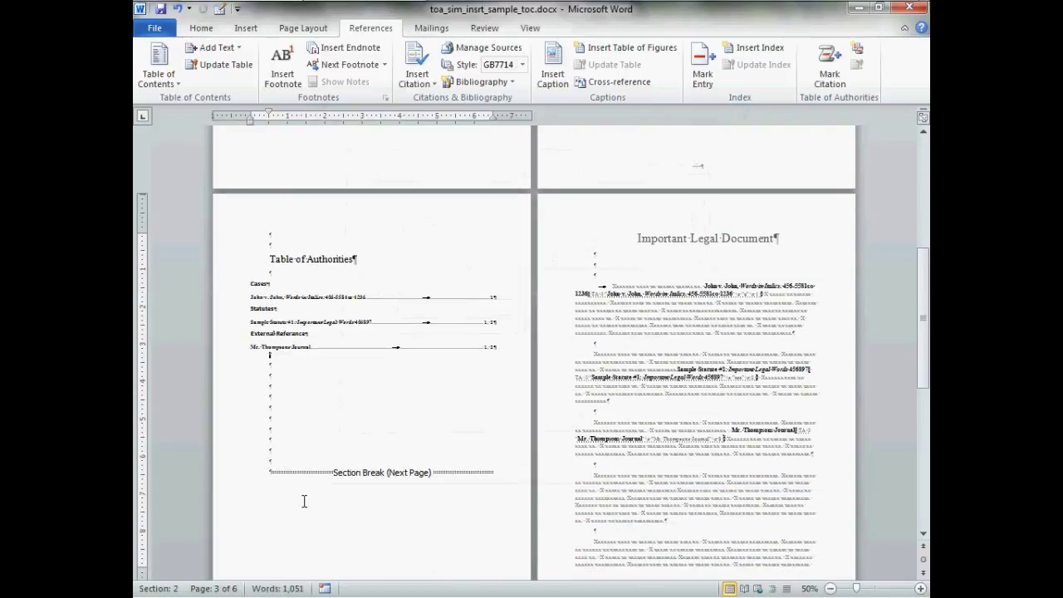
{"action": "left_click", "coordinate": [919, 588]}
{"action": "scroll", "coordinate": [726, 573], "scroll_direction": "up", "scroll_amount": 4}
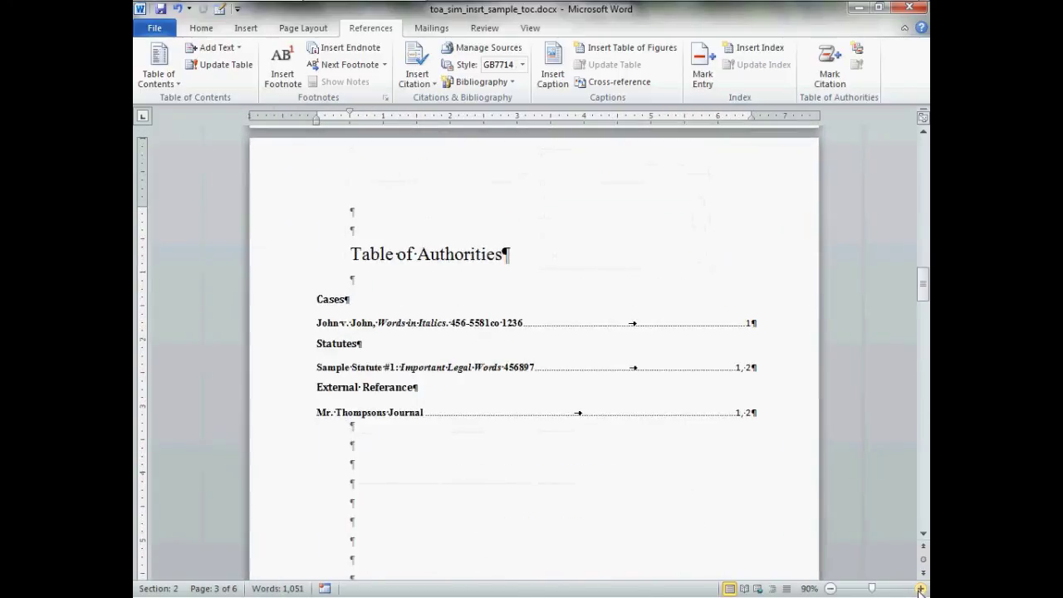
{"action": "scroll", "coordinate": [712, 545], "scroll_direction": "down", "scroll_amount": 4}
{"action": "scroll", "coordinate": [712, 541], "scroll_direction": "up", "scroll_amount": 3}
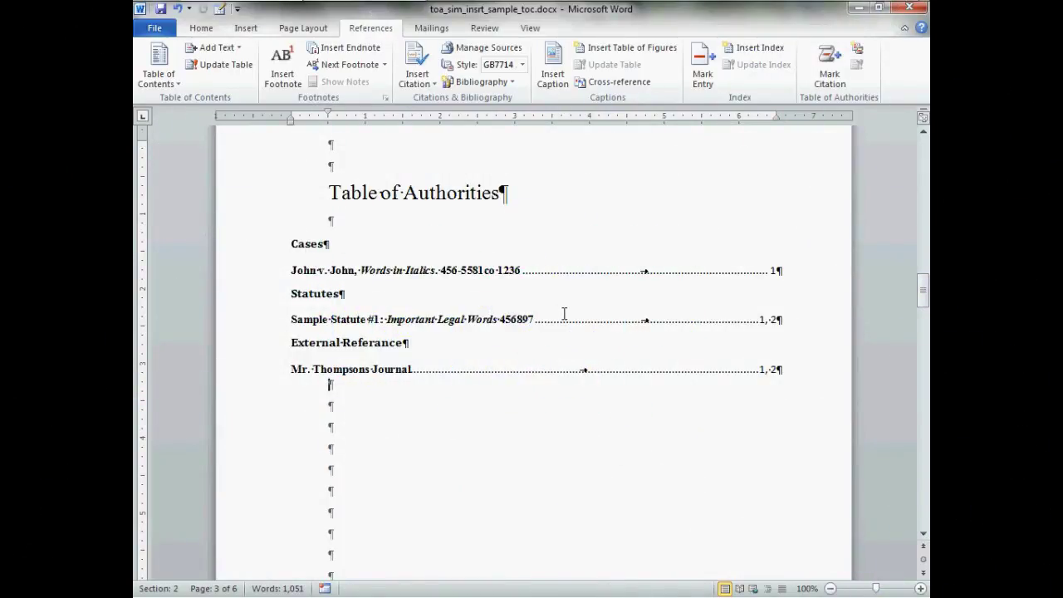
{"action": "left_click", "coordinate": [347, 226]}
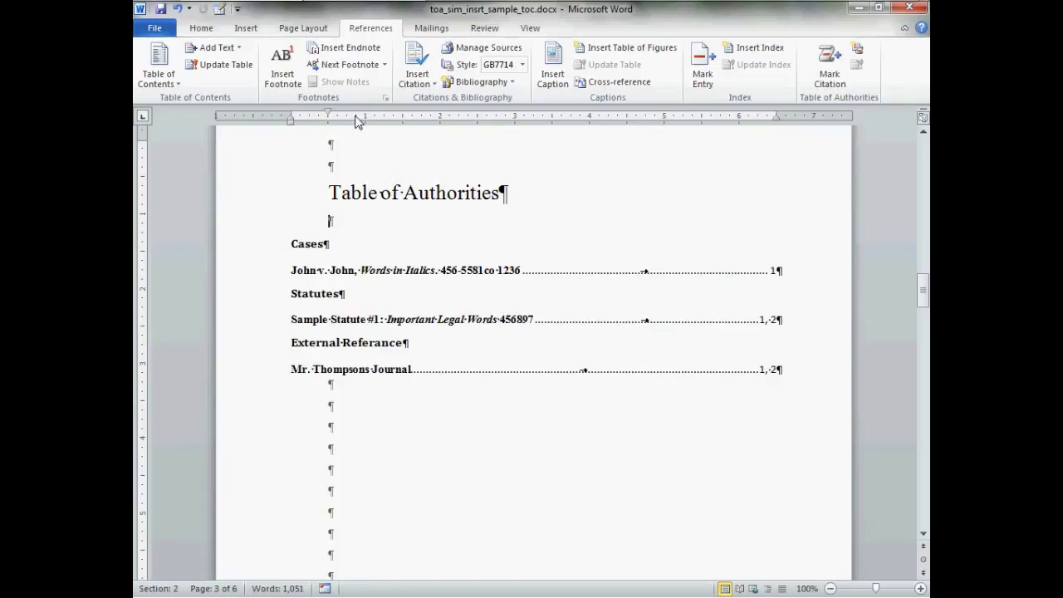